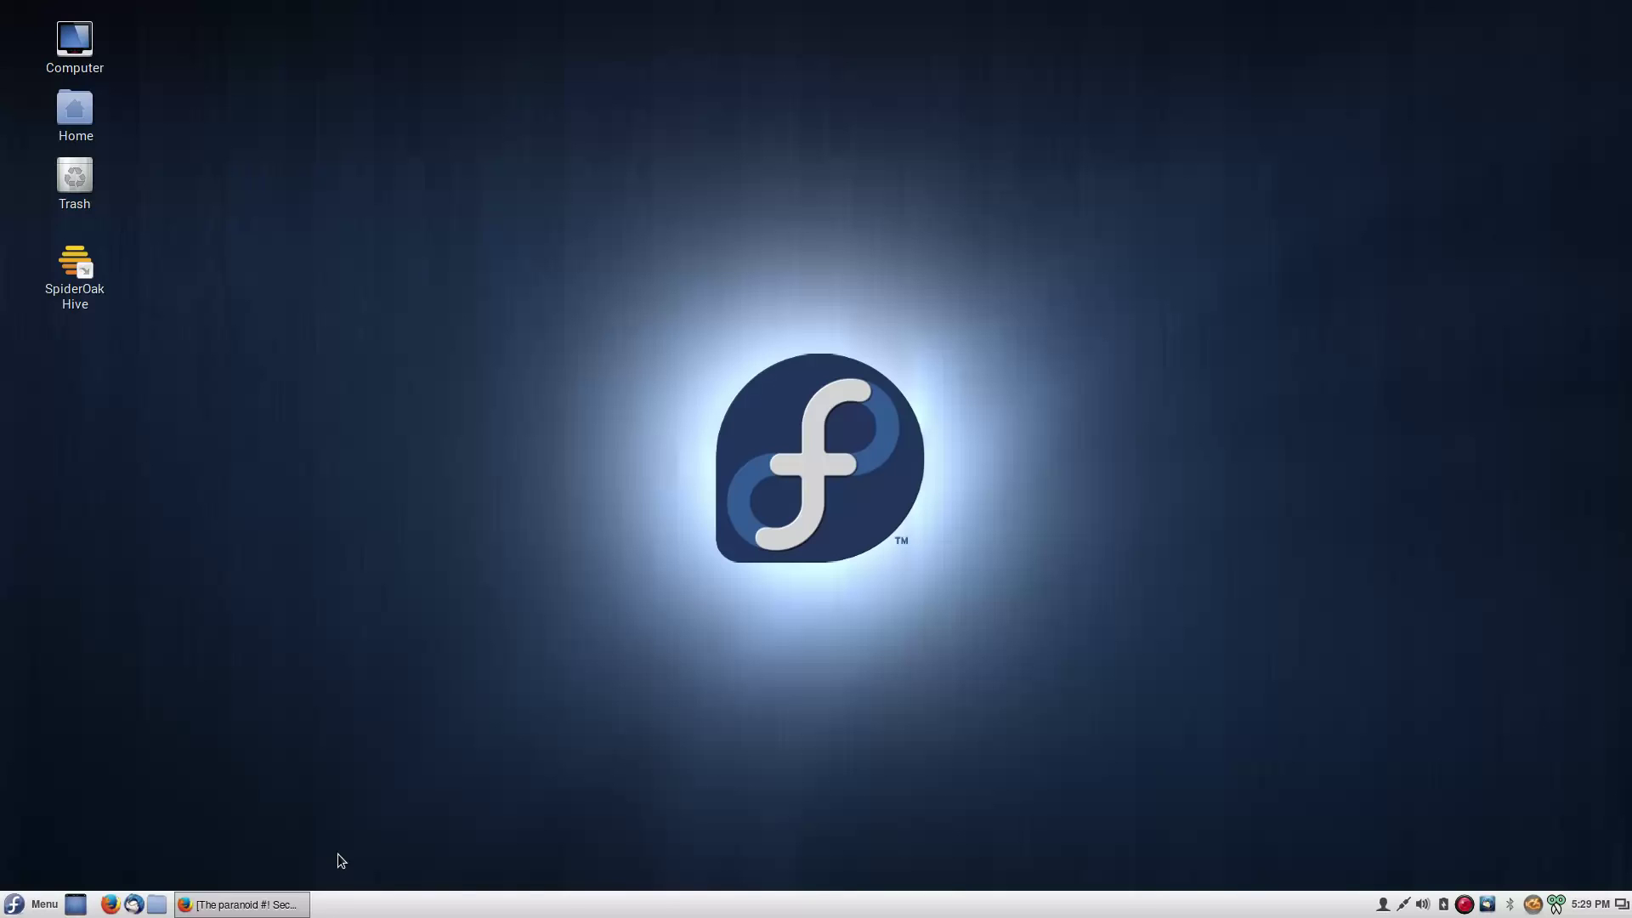
Step: Switch to Firefox and examine the full list of about:config tweaks in the "The paranoid #! Security" forum post
{"action": "left_click", "coordinate": [264, 903]}
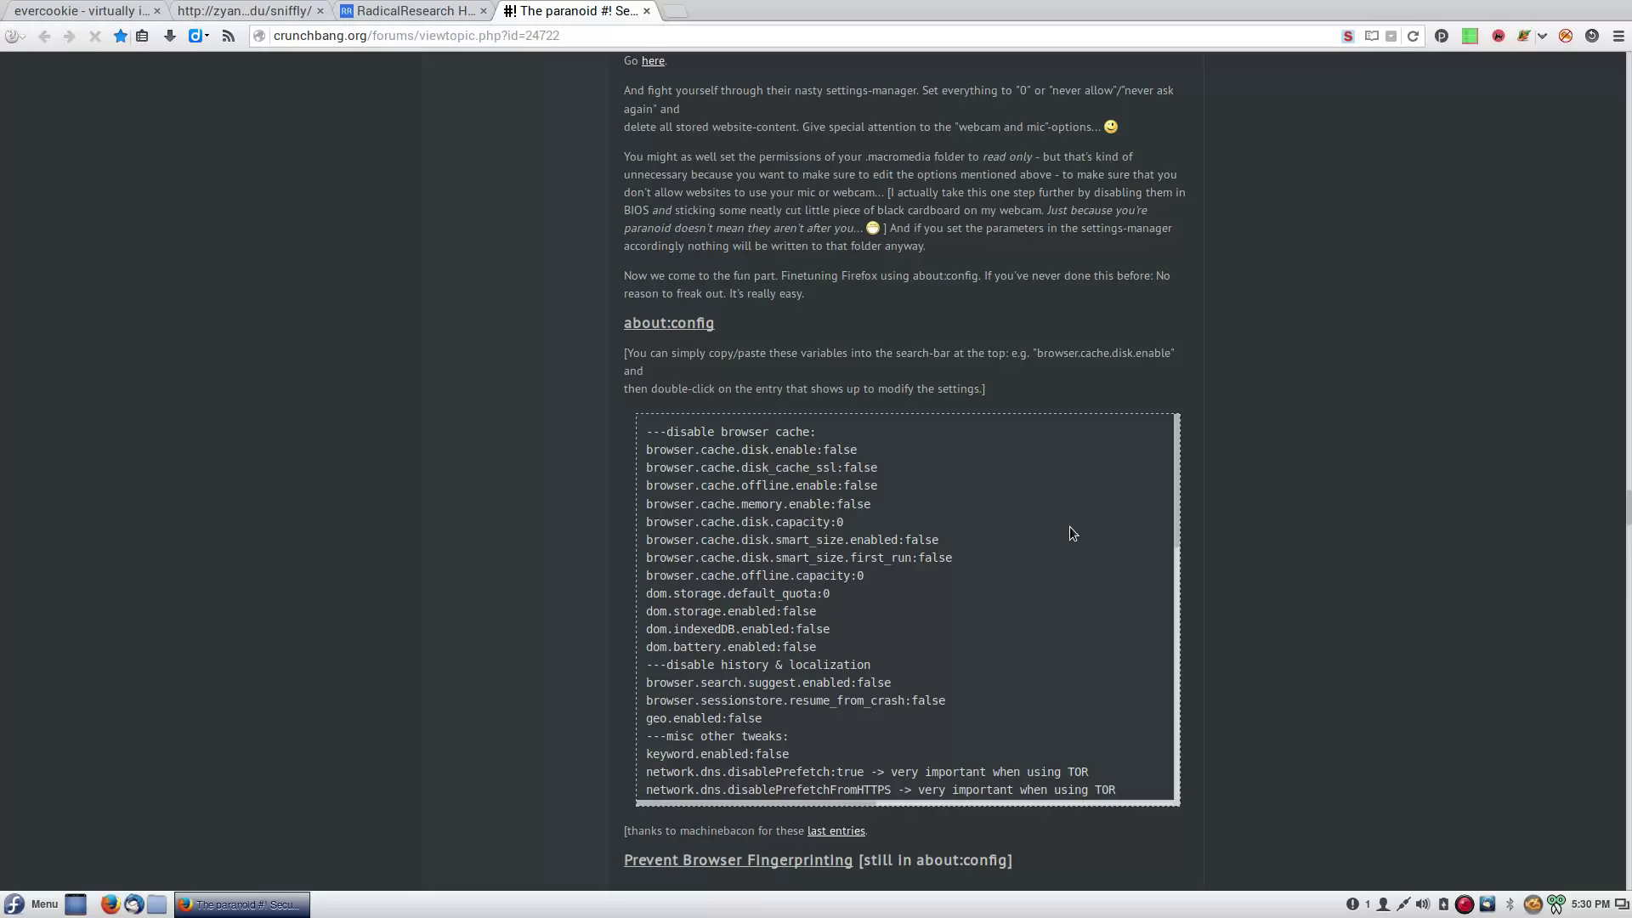
{"action": "scroll", "coordinate": [1069, 532], "scroll_direction": "down", "scroll_amount": 2}
{"action": "scroll", "coordinate": [1070, 538], "scroll_direction": "down", "scroll_amount": 1}
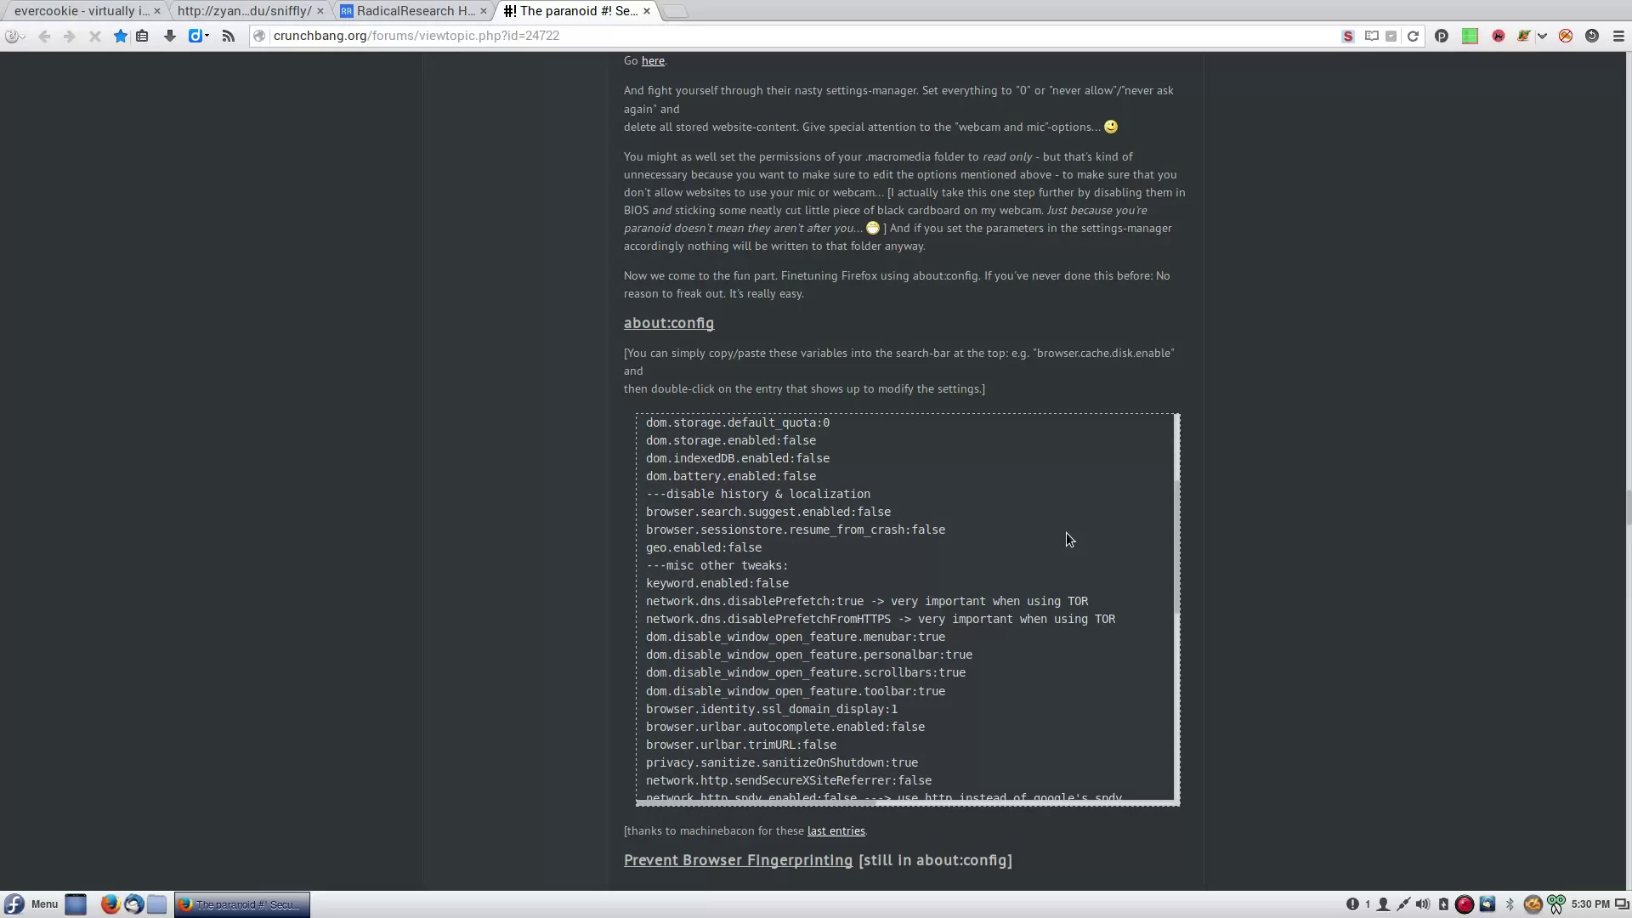
{"action": "scroll", "coordinate": [881, 531], "scroll_direction": "down", "scroll_amount": 4}
{"action": "scroll", "coordinate": [881, 531], "scroll_direction": "down", "scroll_amount": 5}
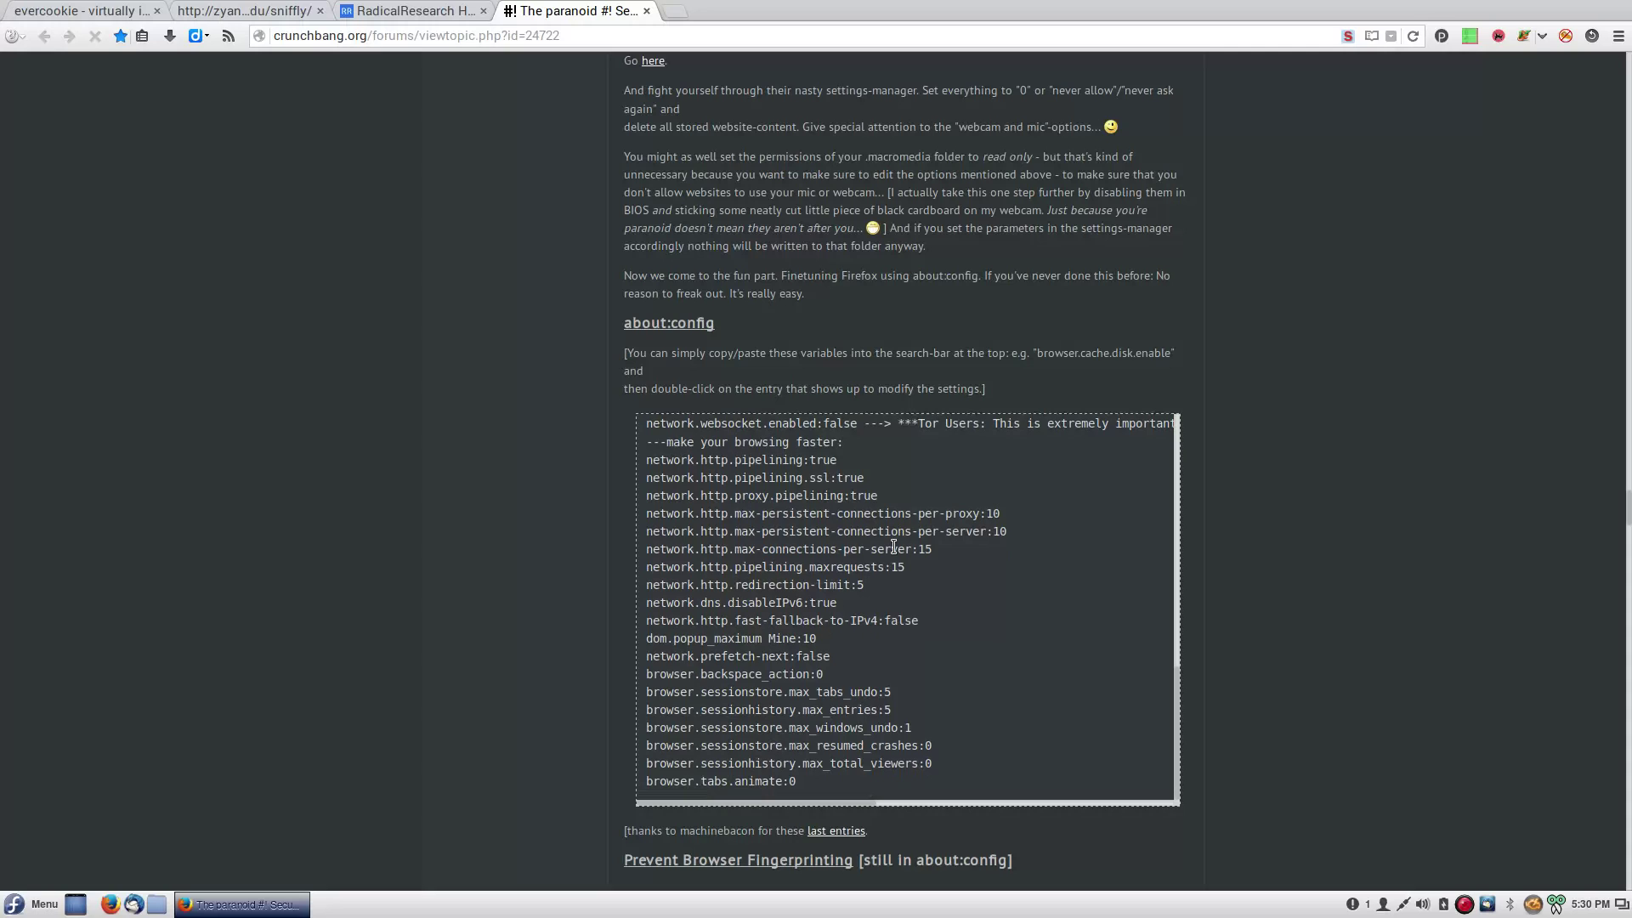
{"action": "scroll", "coordinate": [895, 550], "scroll_direction": "up", "scroll_amount": 6}
{"action": "scroll", "coordinate": [894, 552], "scroll_direction": "up", "scroll_amount": 4}
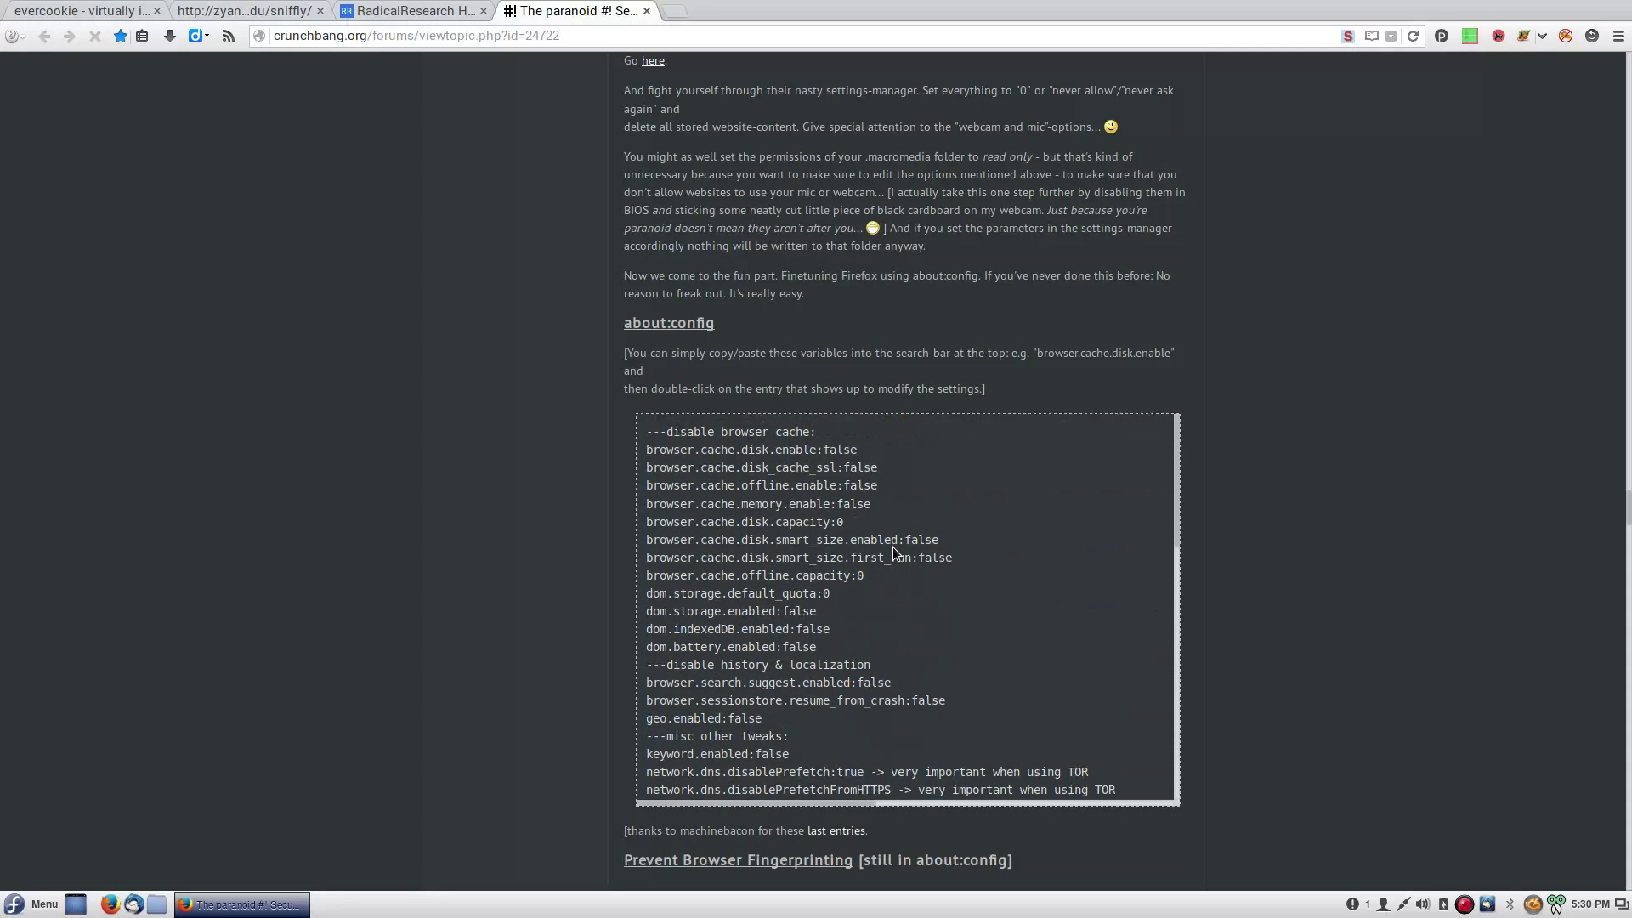
Step: Check the Chromium launch command that disables cache and storage in the drop-down terminal, and hide the terminal again
{"action": "key", "text": "F12"}
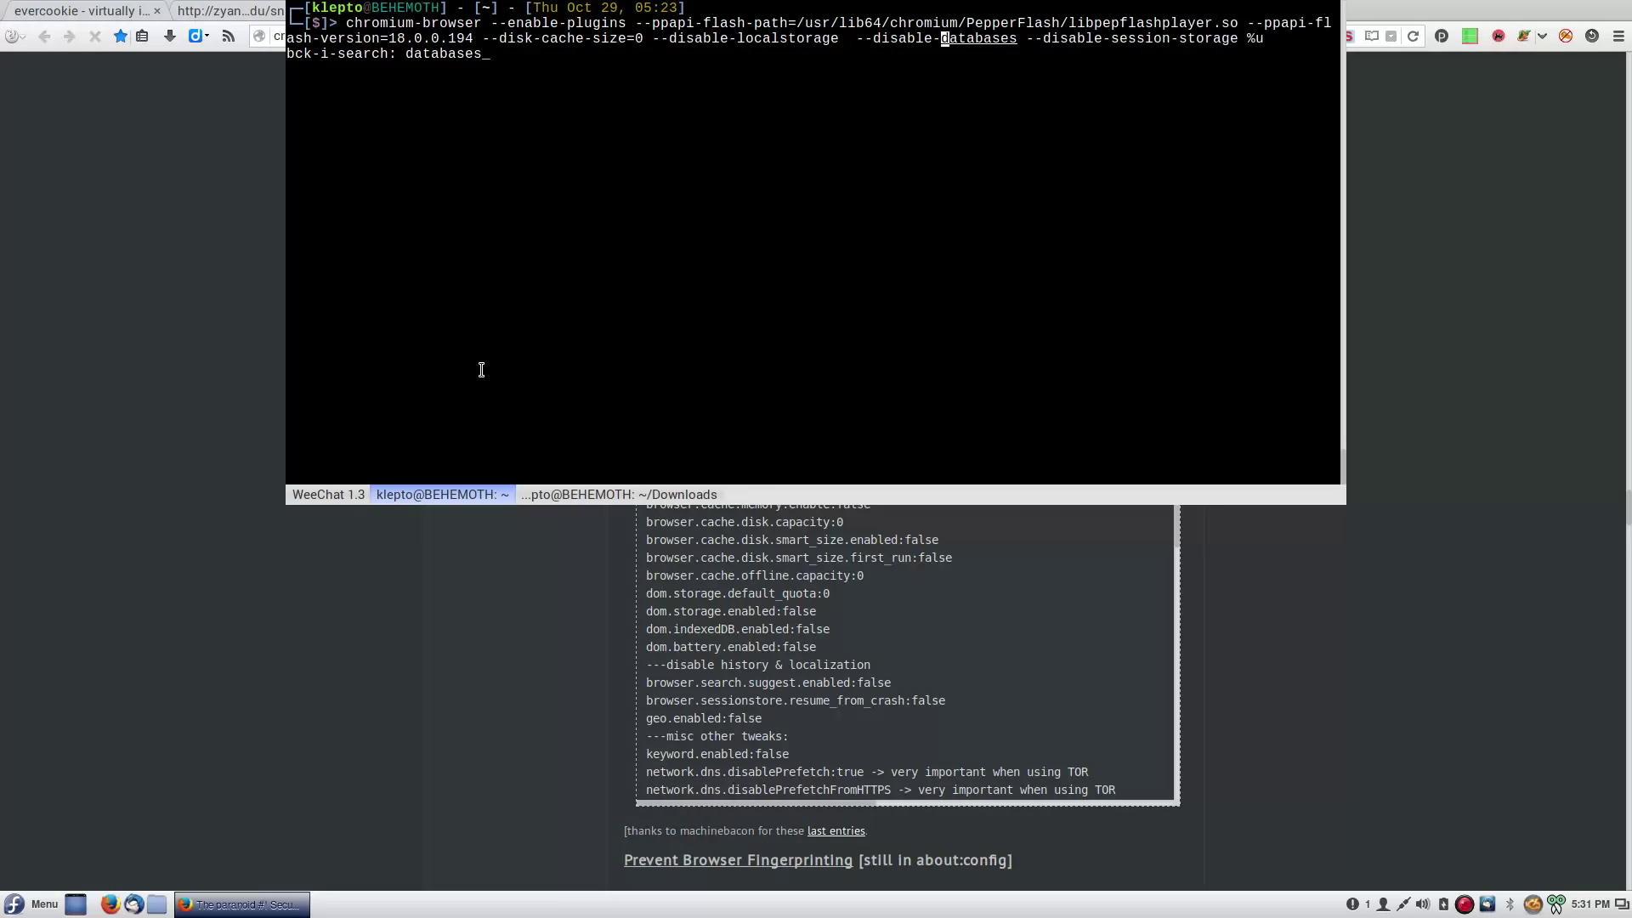
{"action": "left_click", "coordinate": [63, 355]}
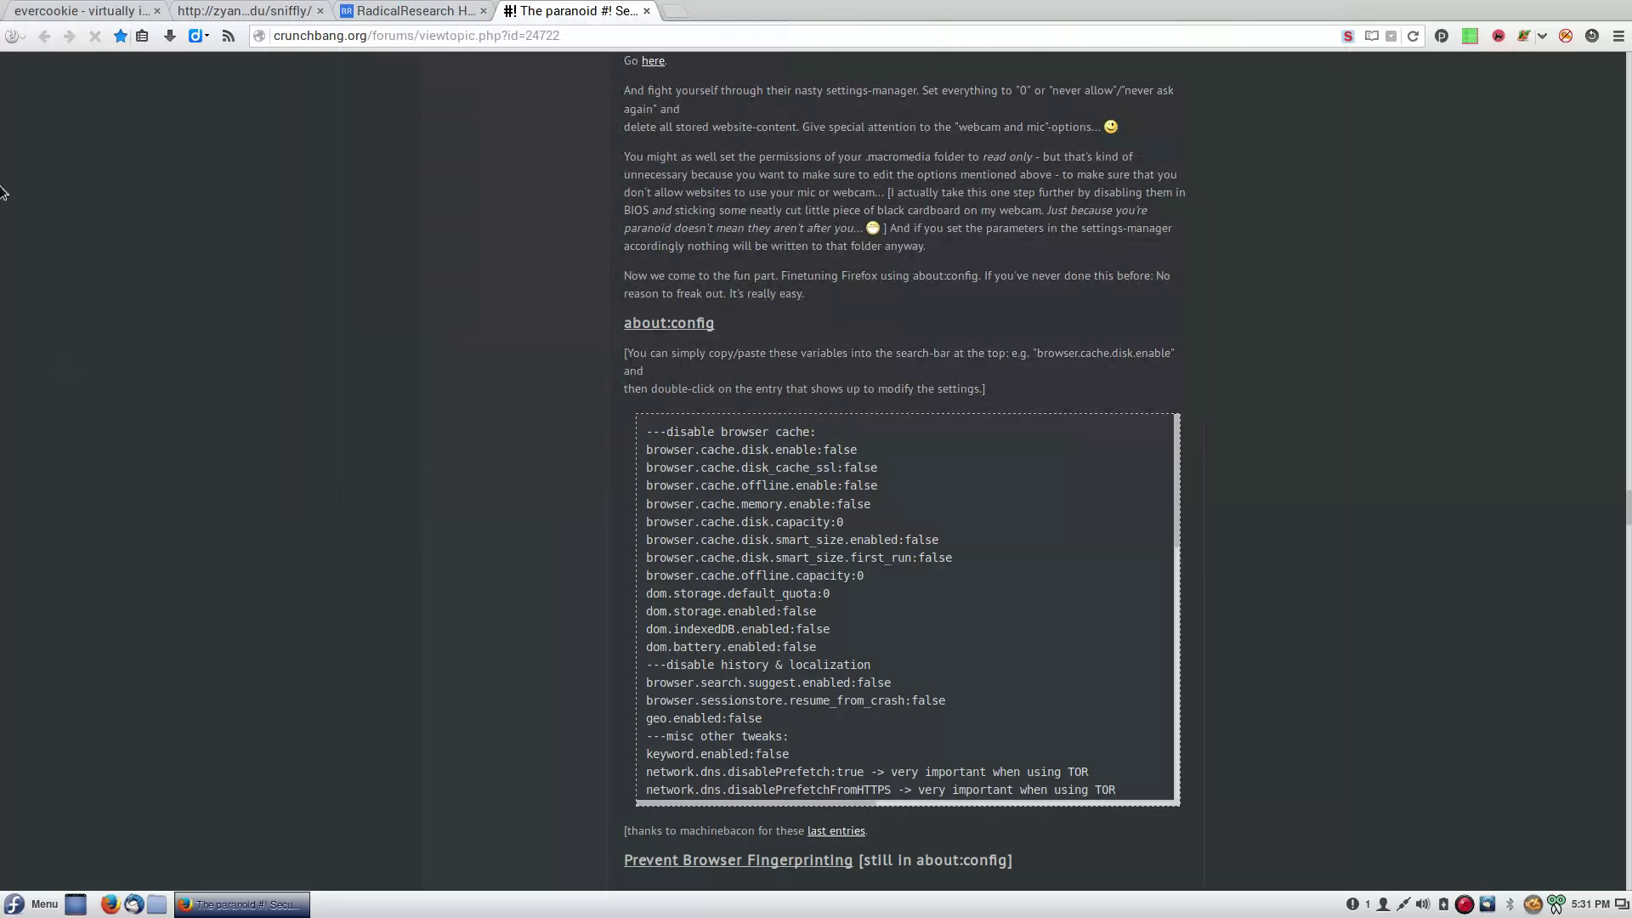
Step: Examine the tracking demos: the evercookie description and example, the RadicalResearch HSTS Super Cookies page and the Sniffly page
{"action": "left_click", "coordinate": [30, 9]}
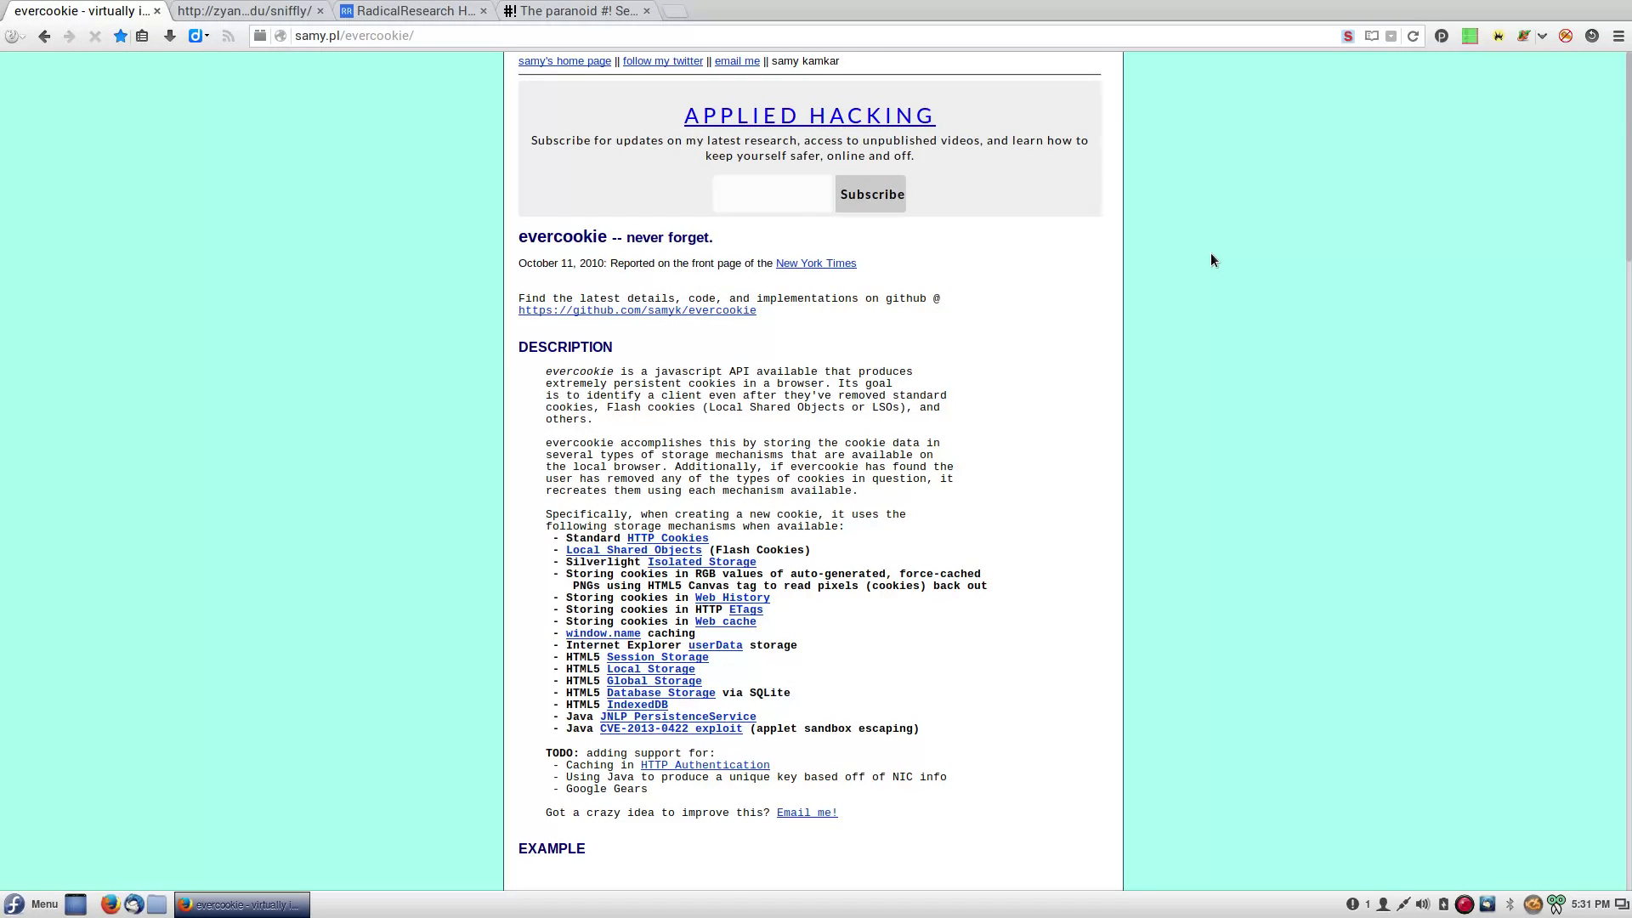
{"action": "scroll", "coordinate": [1211, 257], "scroll_direction": "down", "scroll_amount": 7}
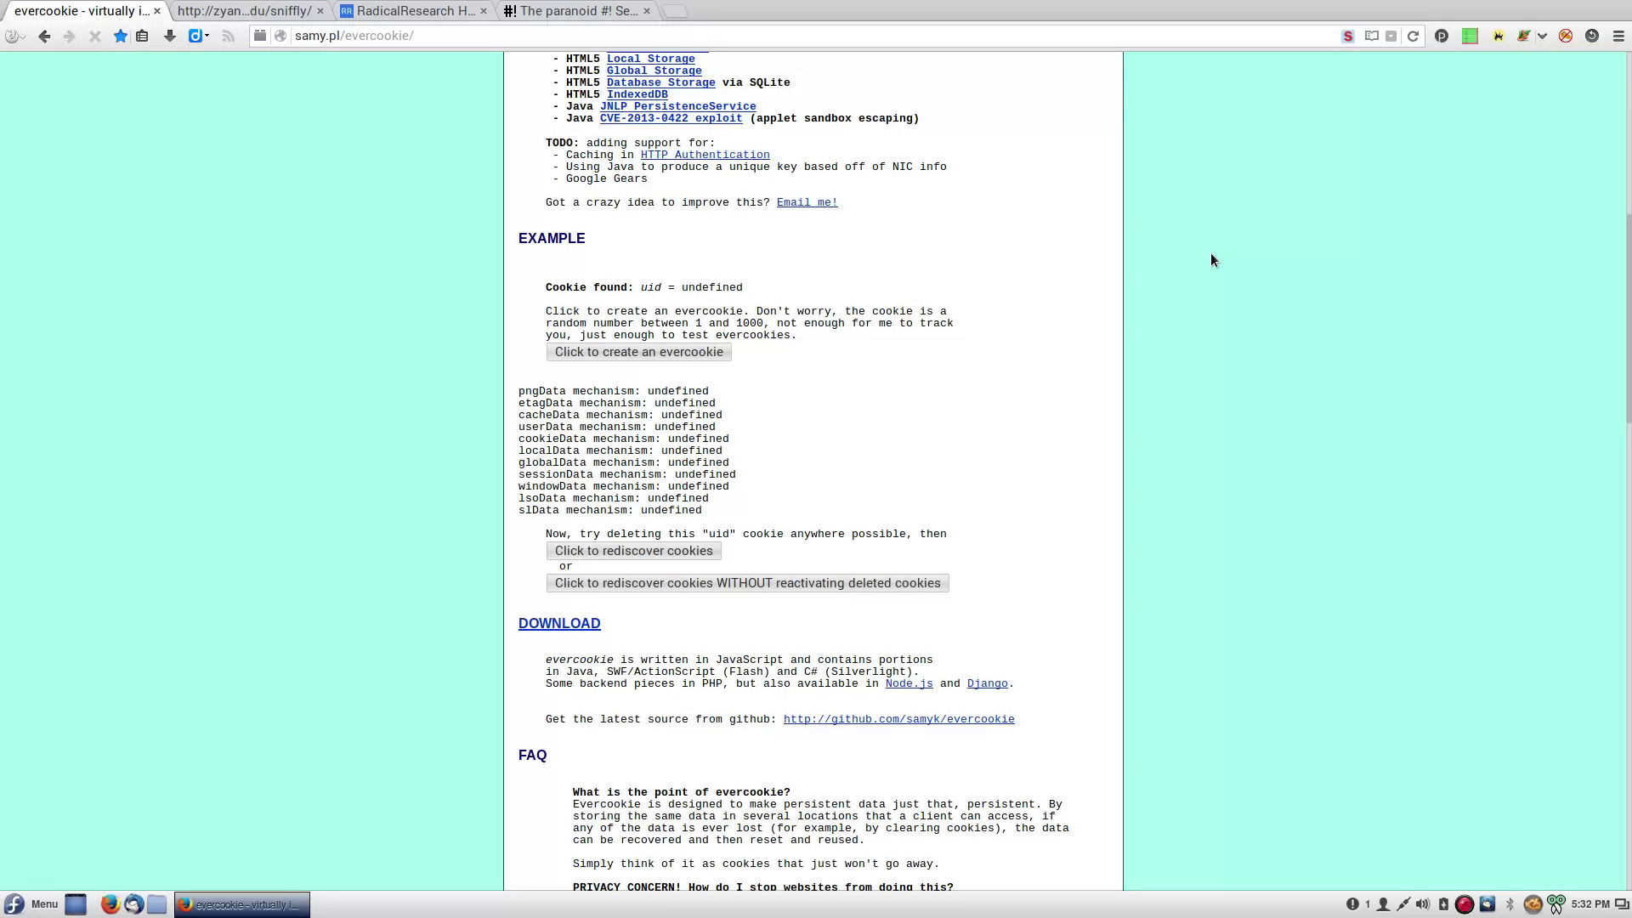
{"action": "left_click", "coordinate": [368, 10]}
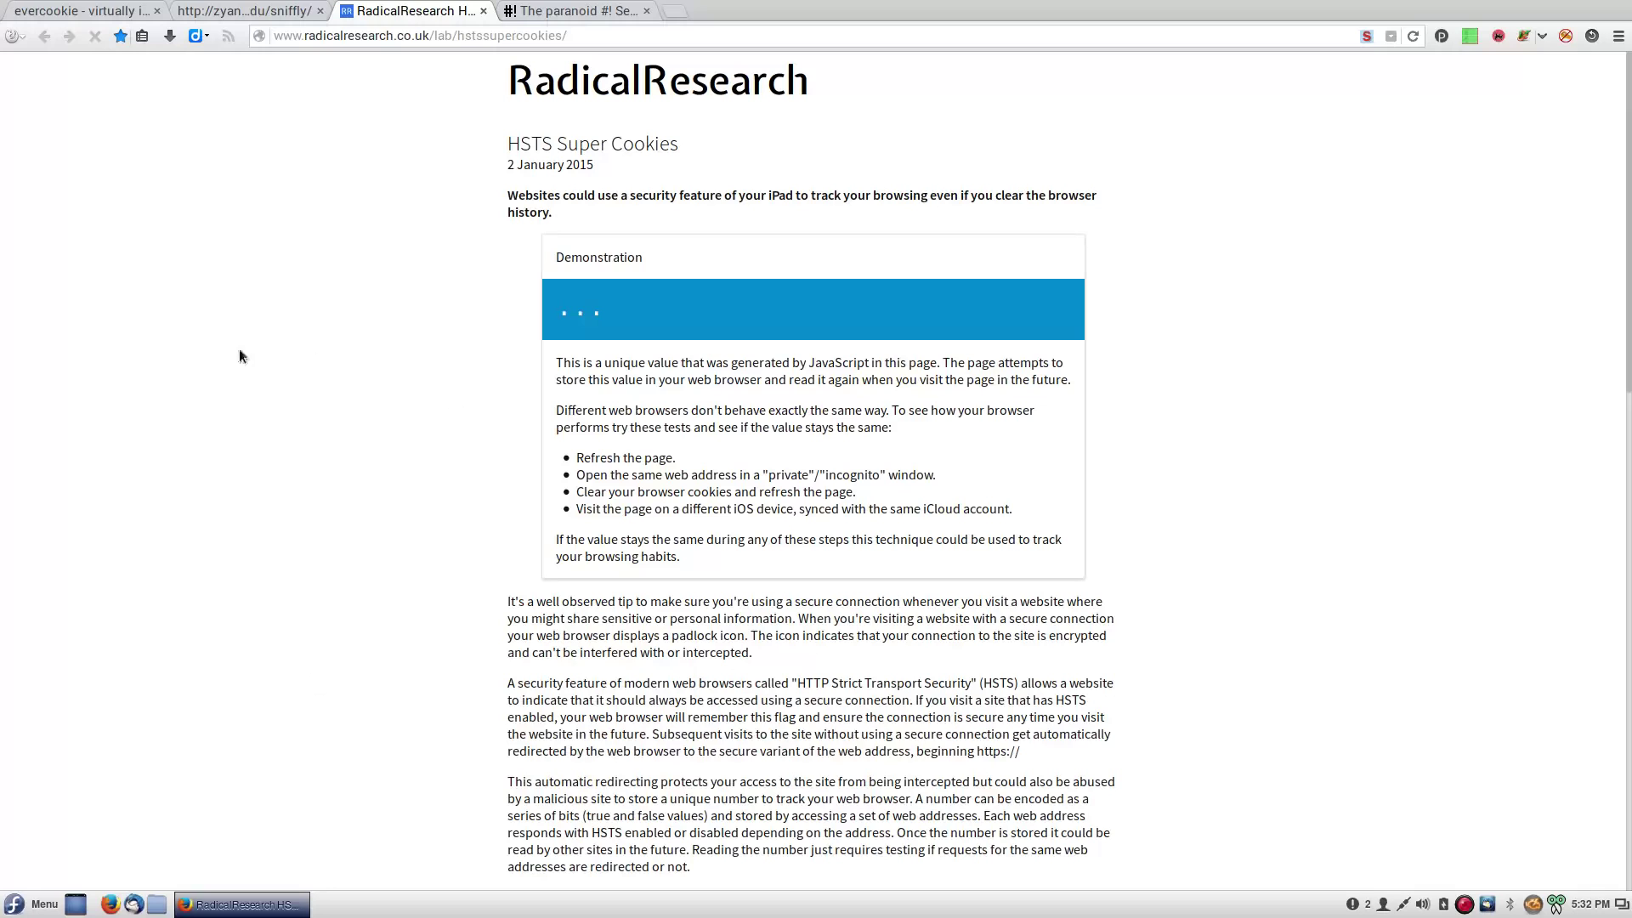
{"action": "left_click", "coordinate": [209, 10]}
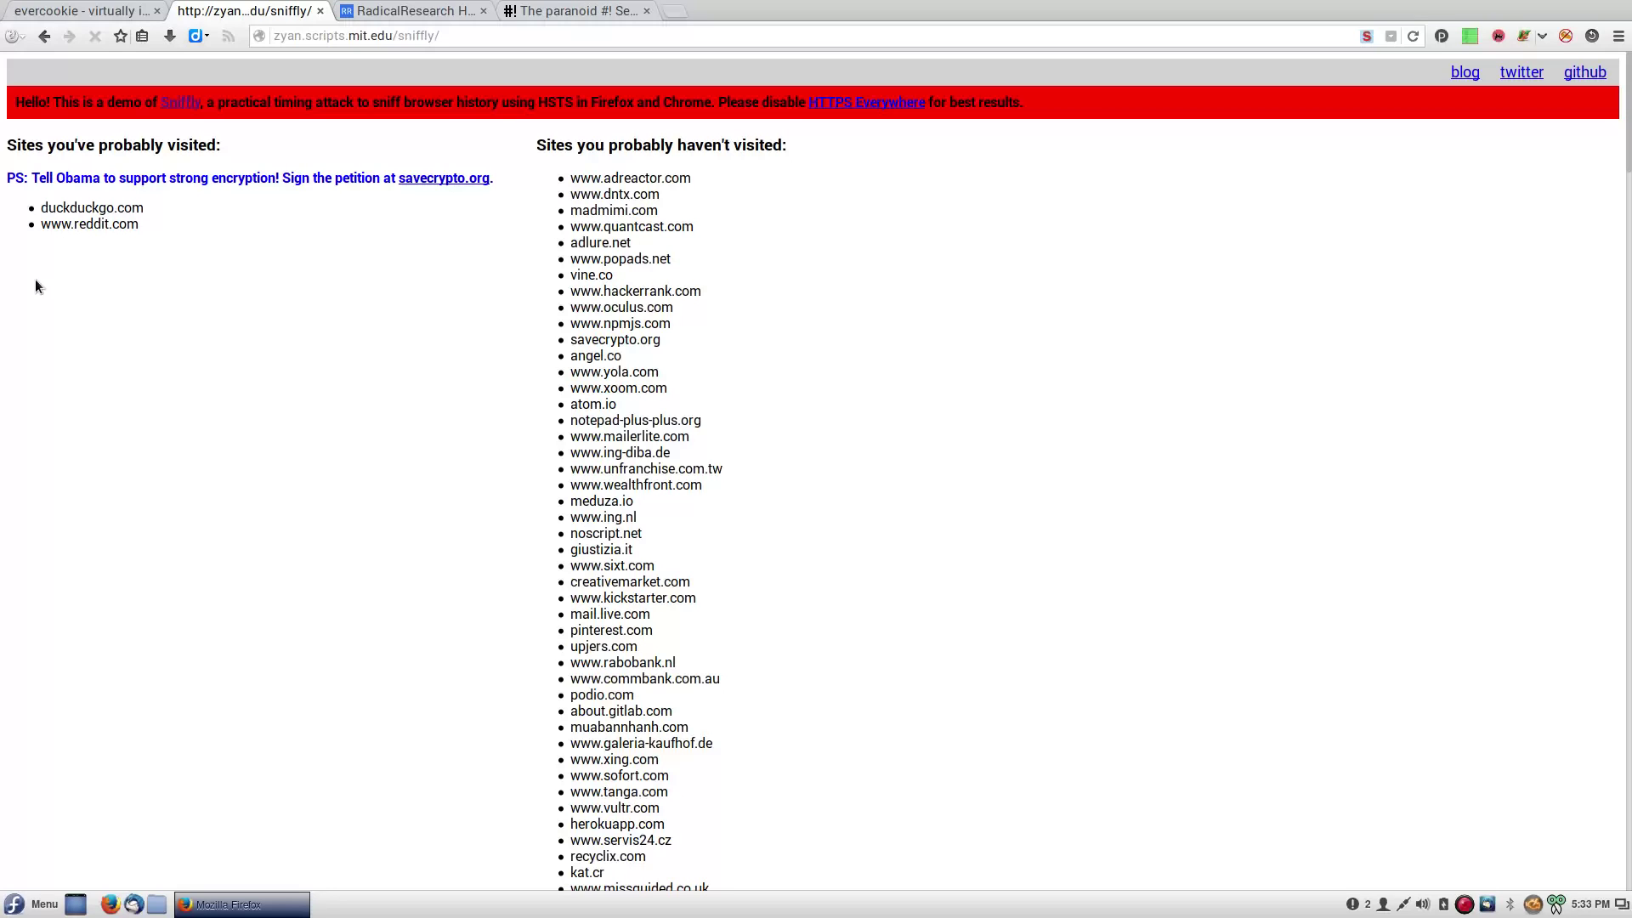
Step: In the drop-down terminal, list ~/.mozilla/firefox/profile2015.default and open SiteSecurityServiceState.txt with medit
{"action": "key", "text": "F12"}
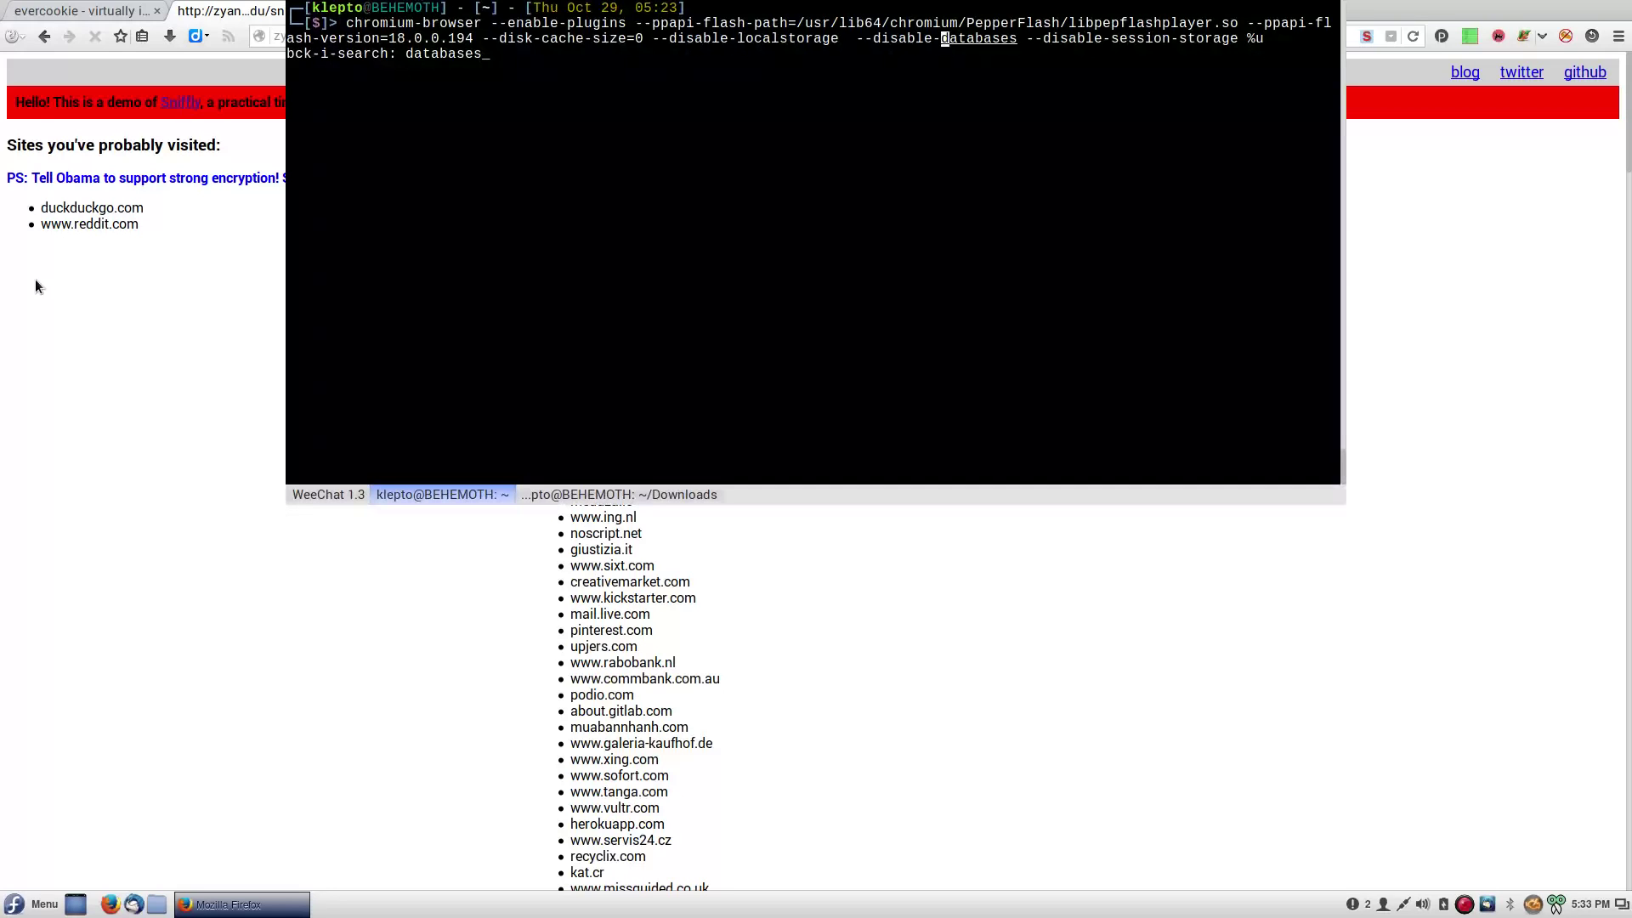
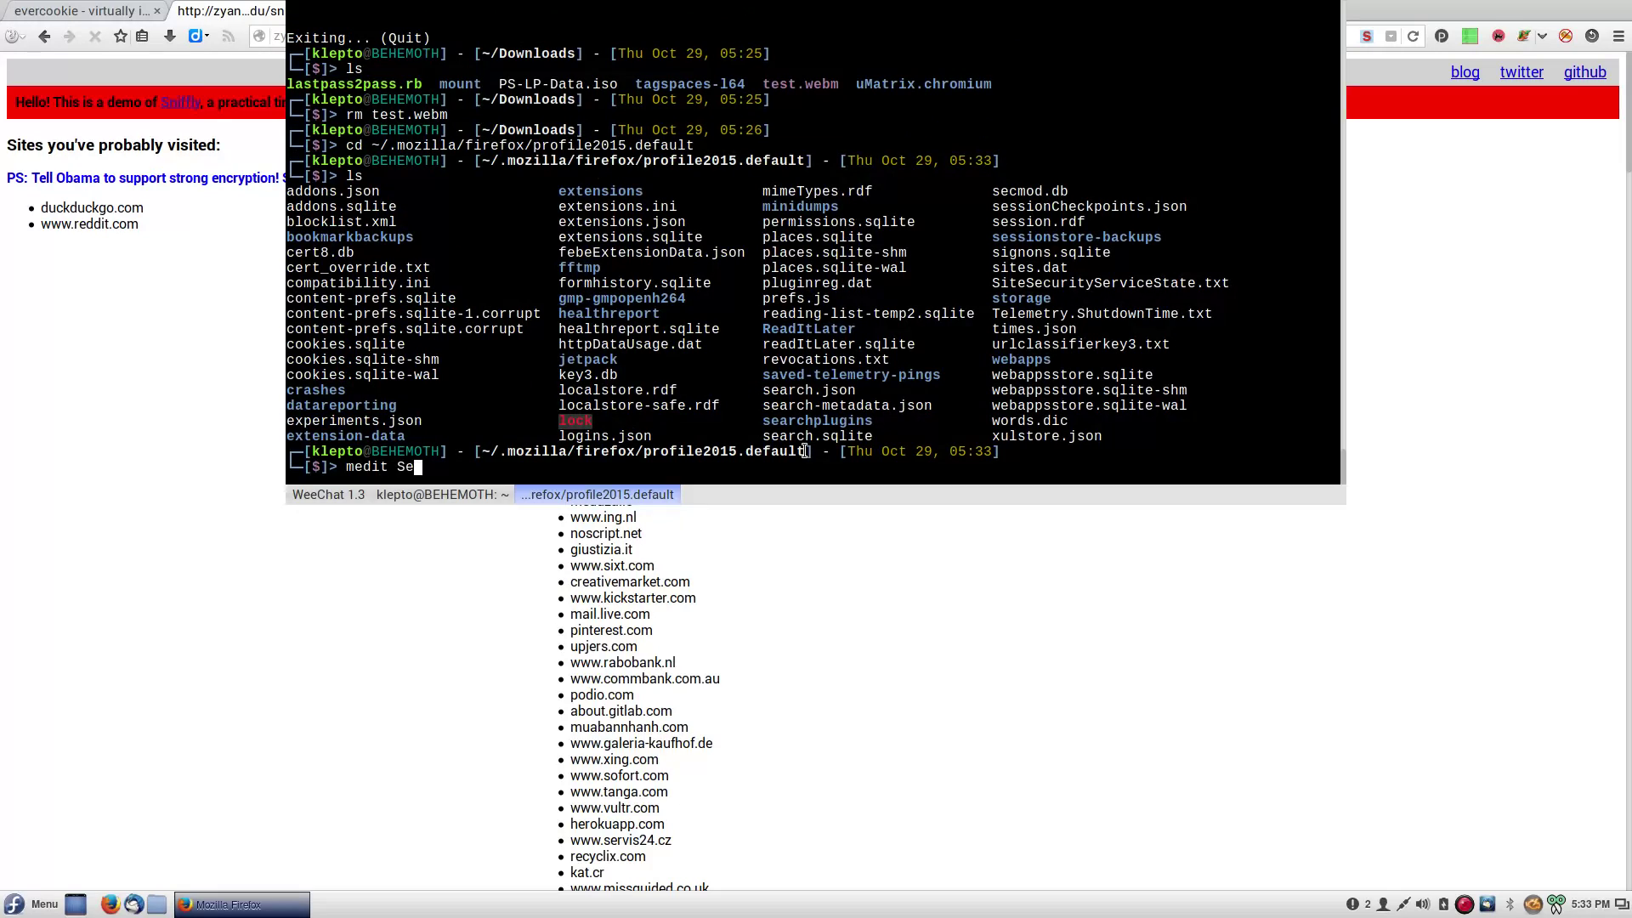
{"action": "type", "text": "Sec"}
{"action": "key", "text": "Tab"}
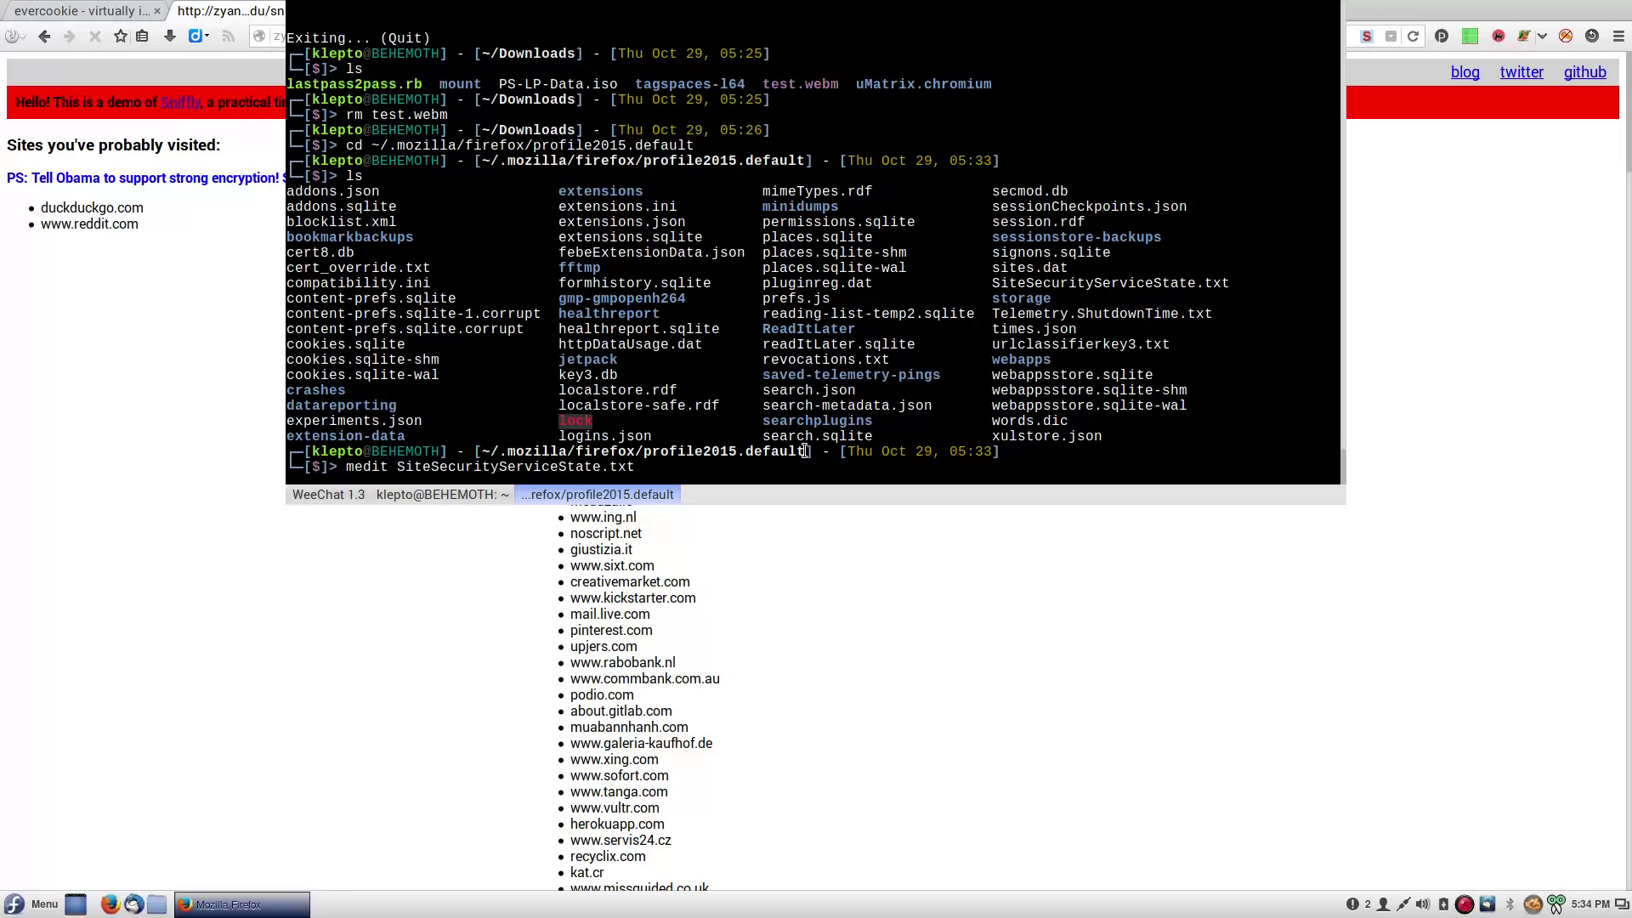
{"action": "key", "text": "Return"}
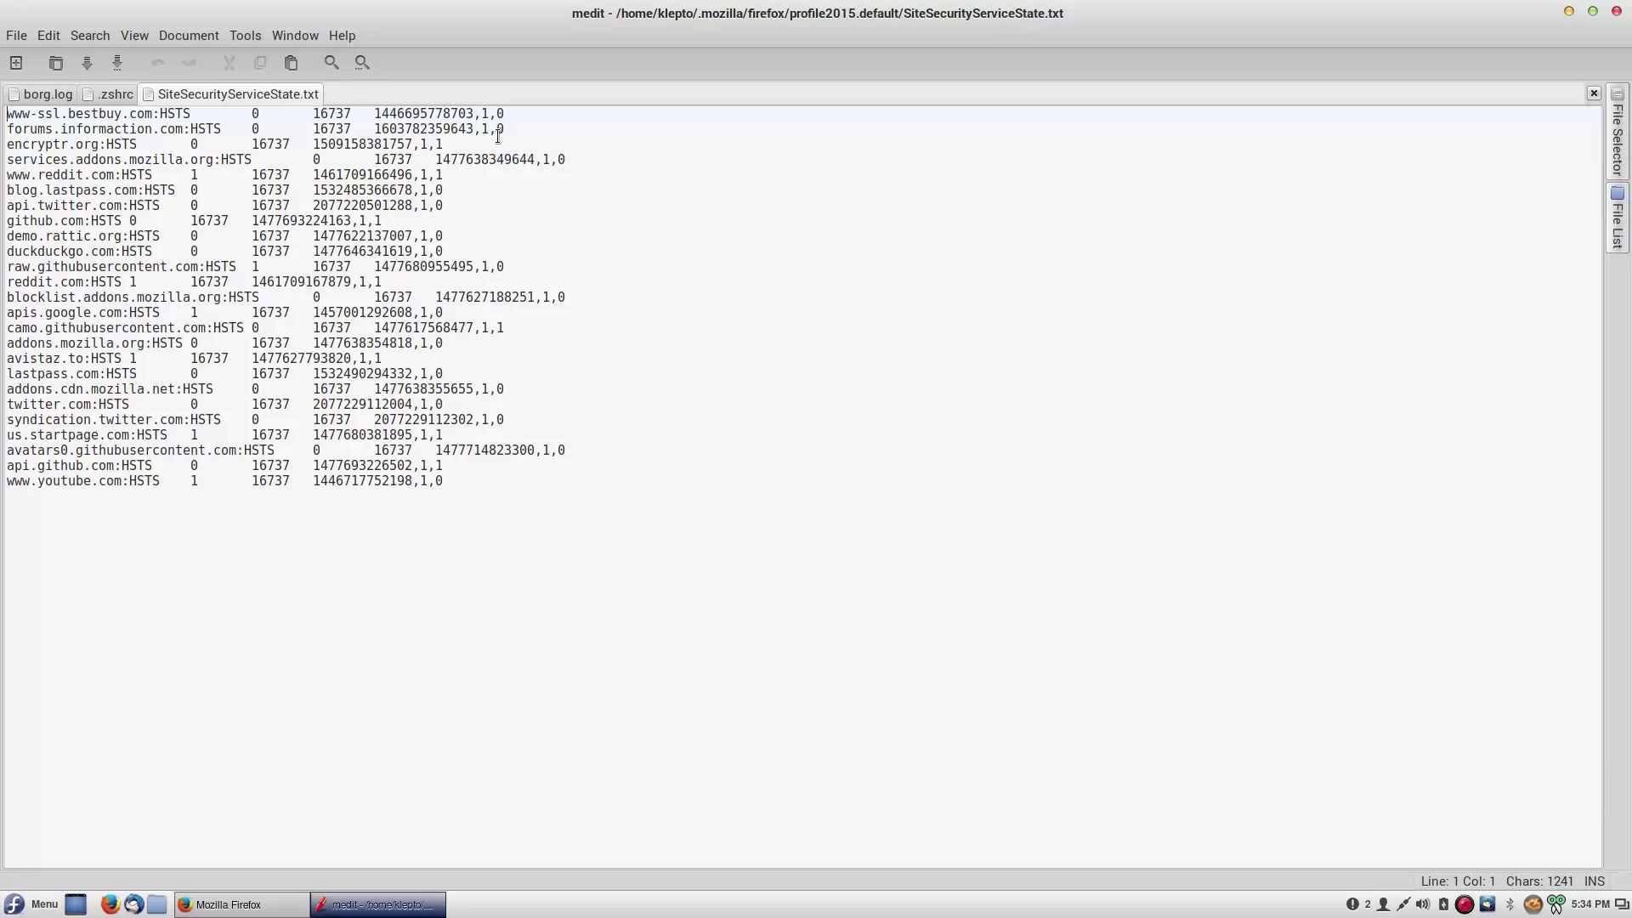
Step: Delete all HSTS entries from SiteSecurityServiceState.txt, save the file in place, and close the editor and the terminal
{"action": "key", "text": "ctrl+a"}
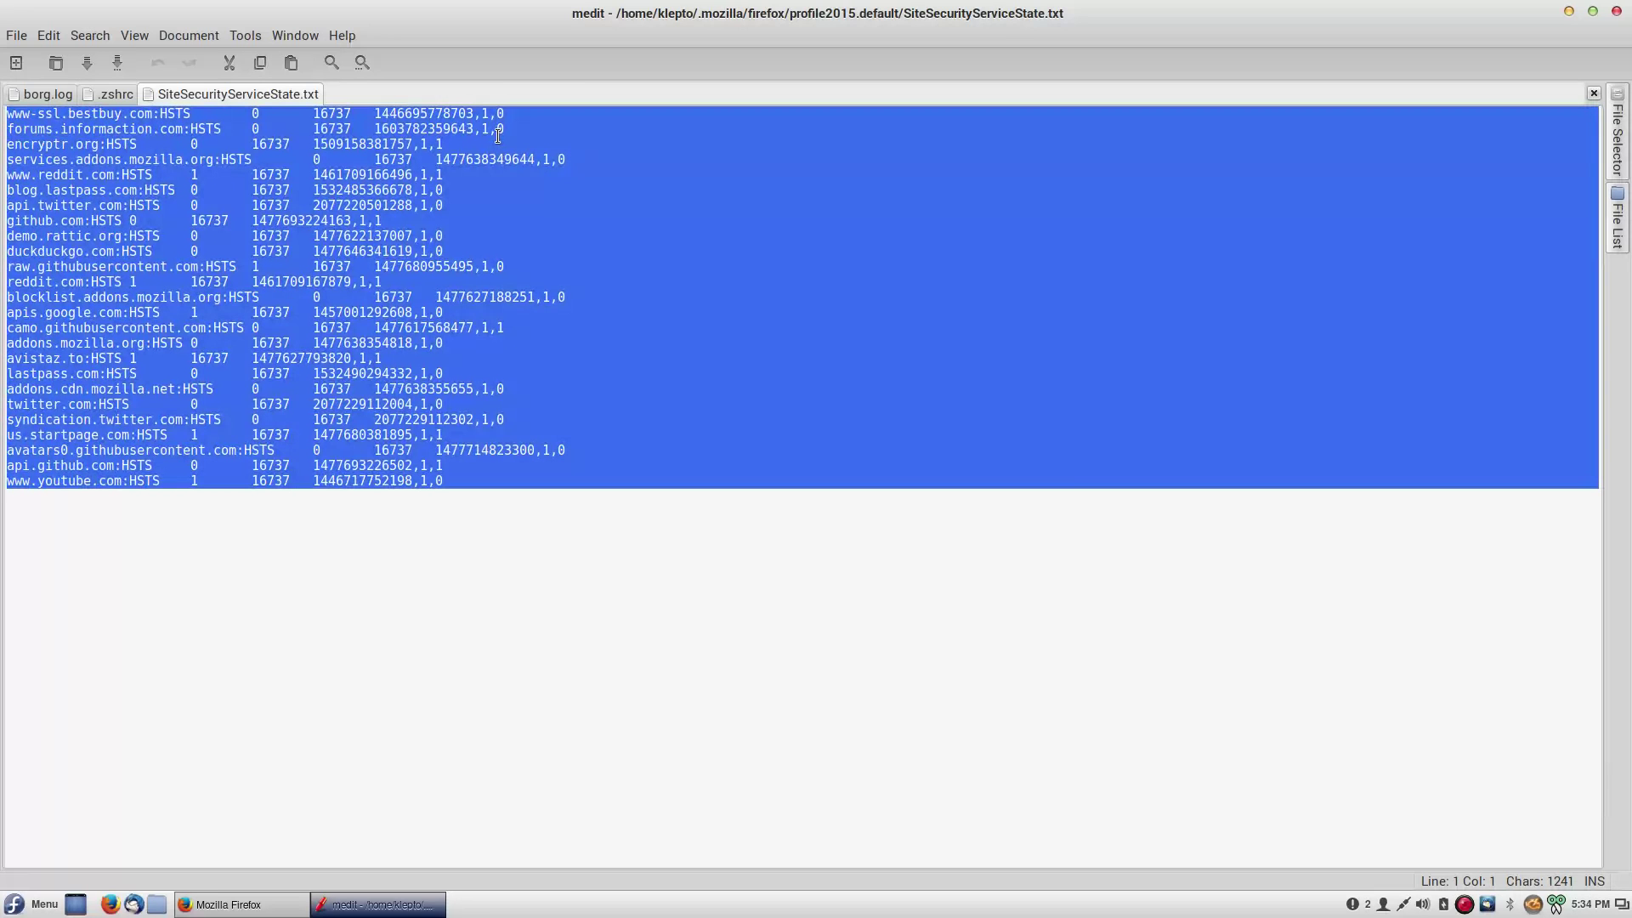
{"action": "key", "text": "Delete"}
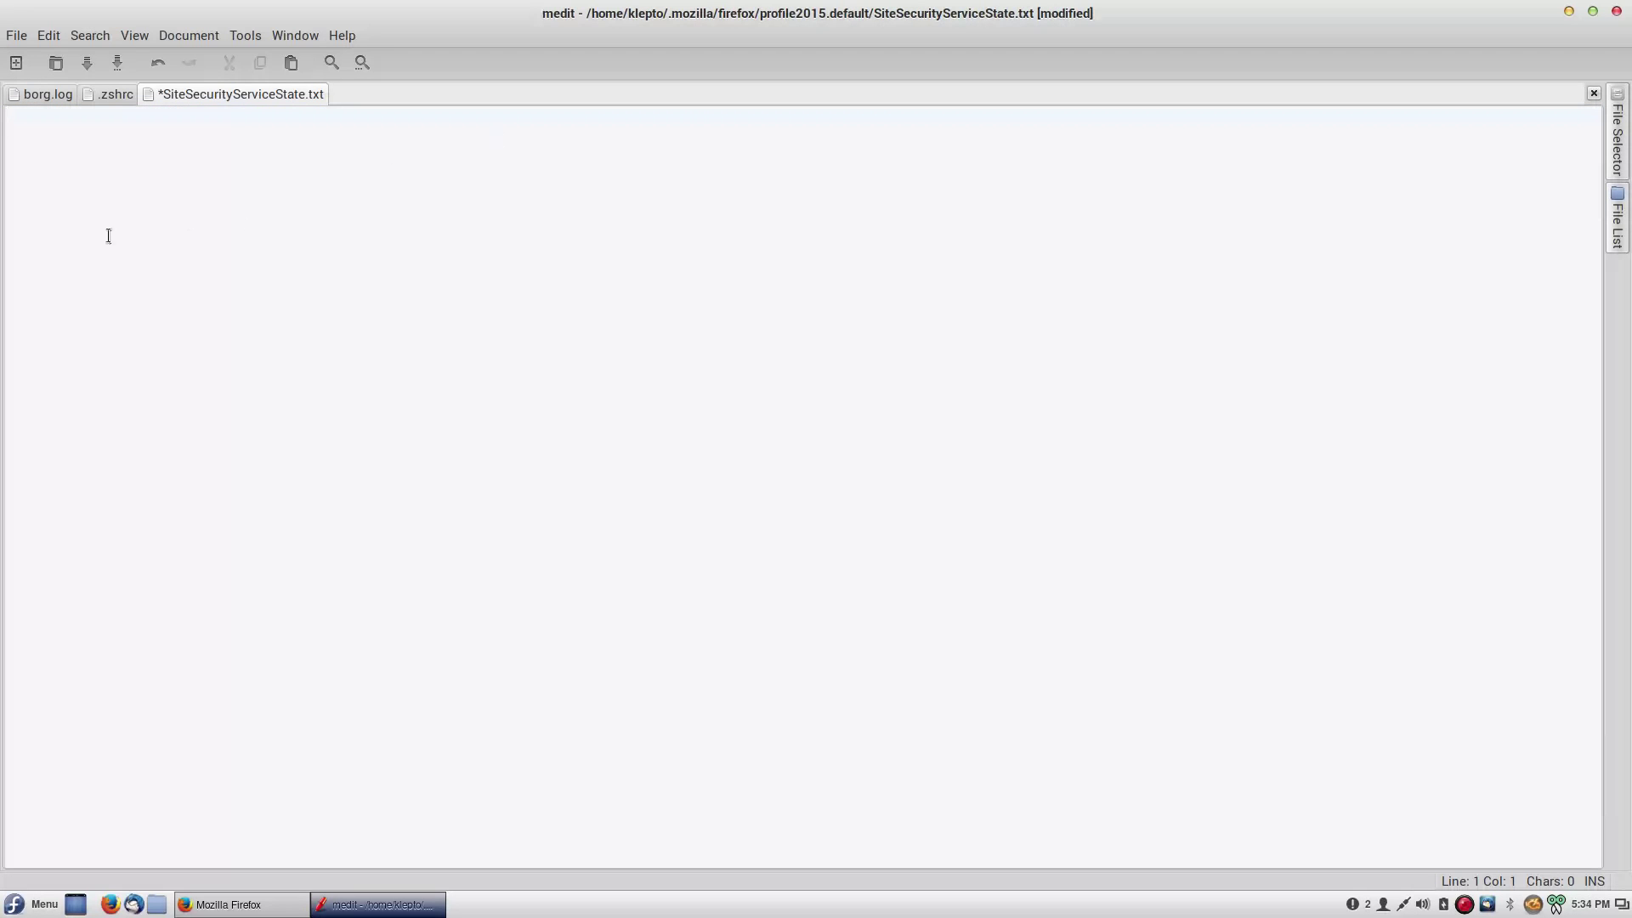
{"action": "left_click", "coordinate": [119, 68]}
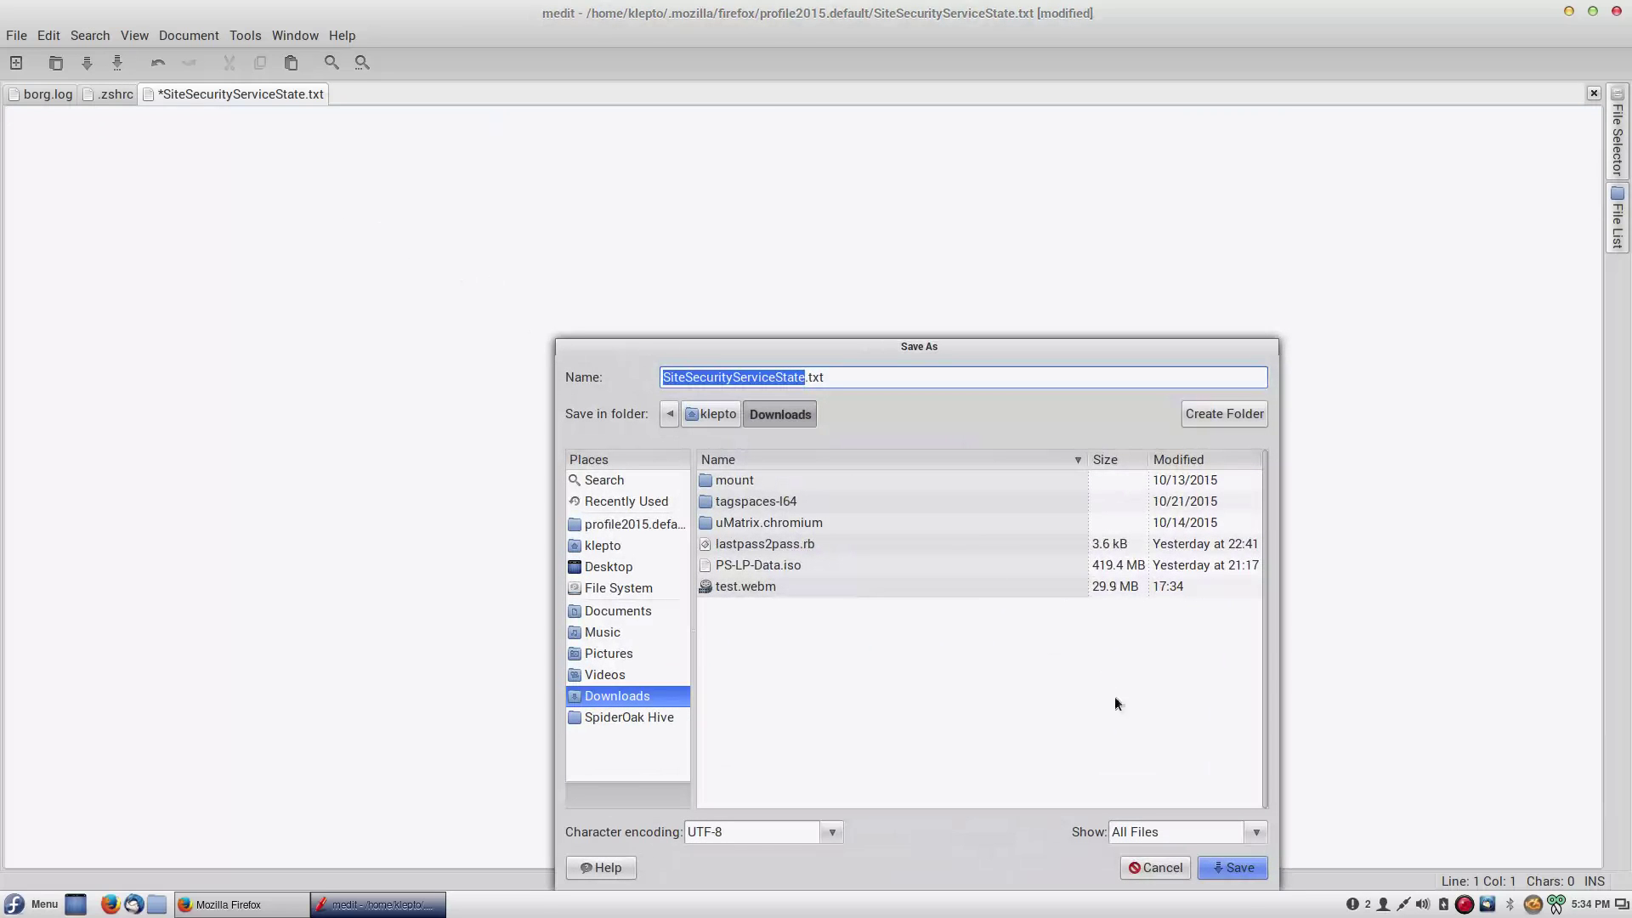
{"action": "left_click", "coordinate": [1157, 868]}
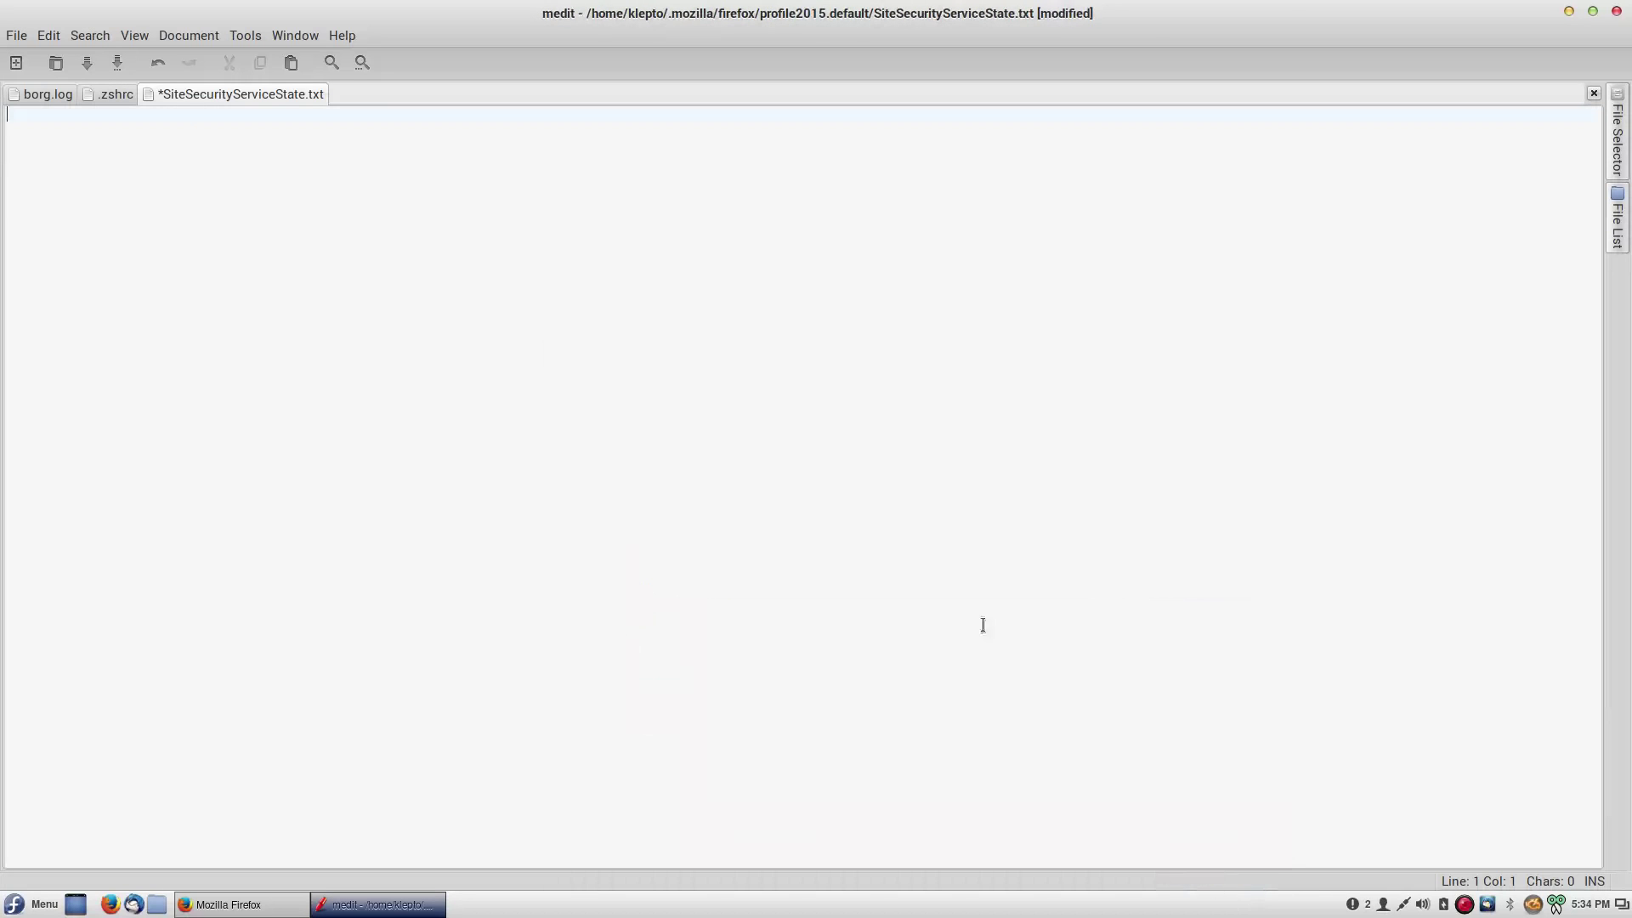
{"action": "left_click", "coordinate": [88, 63]}
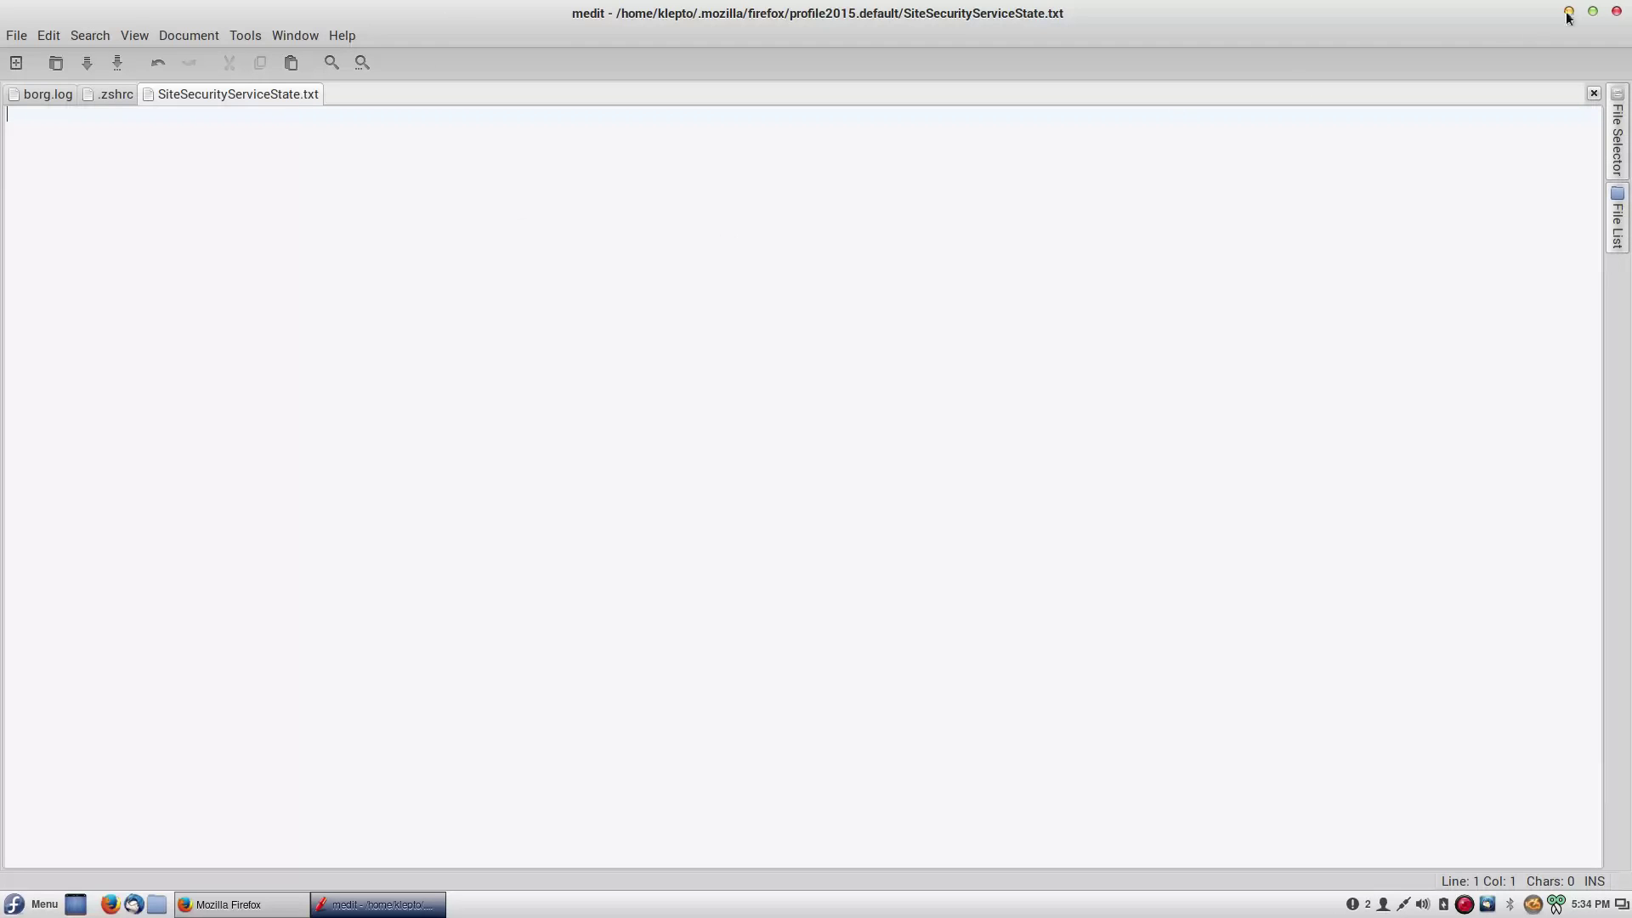
{"action": "left_click", "coordinate": [1617, 12]}
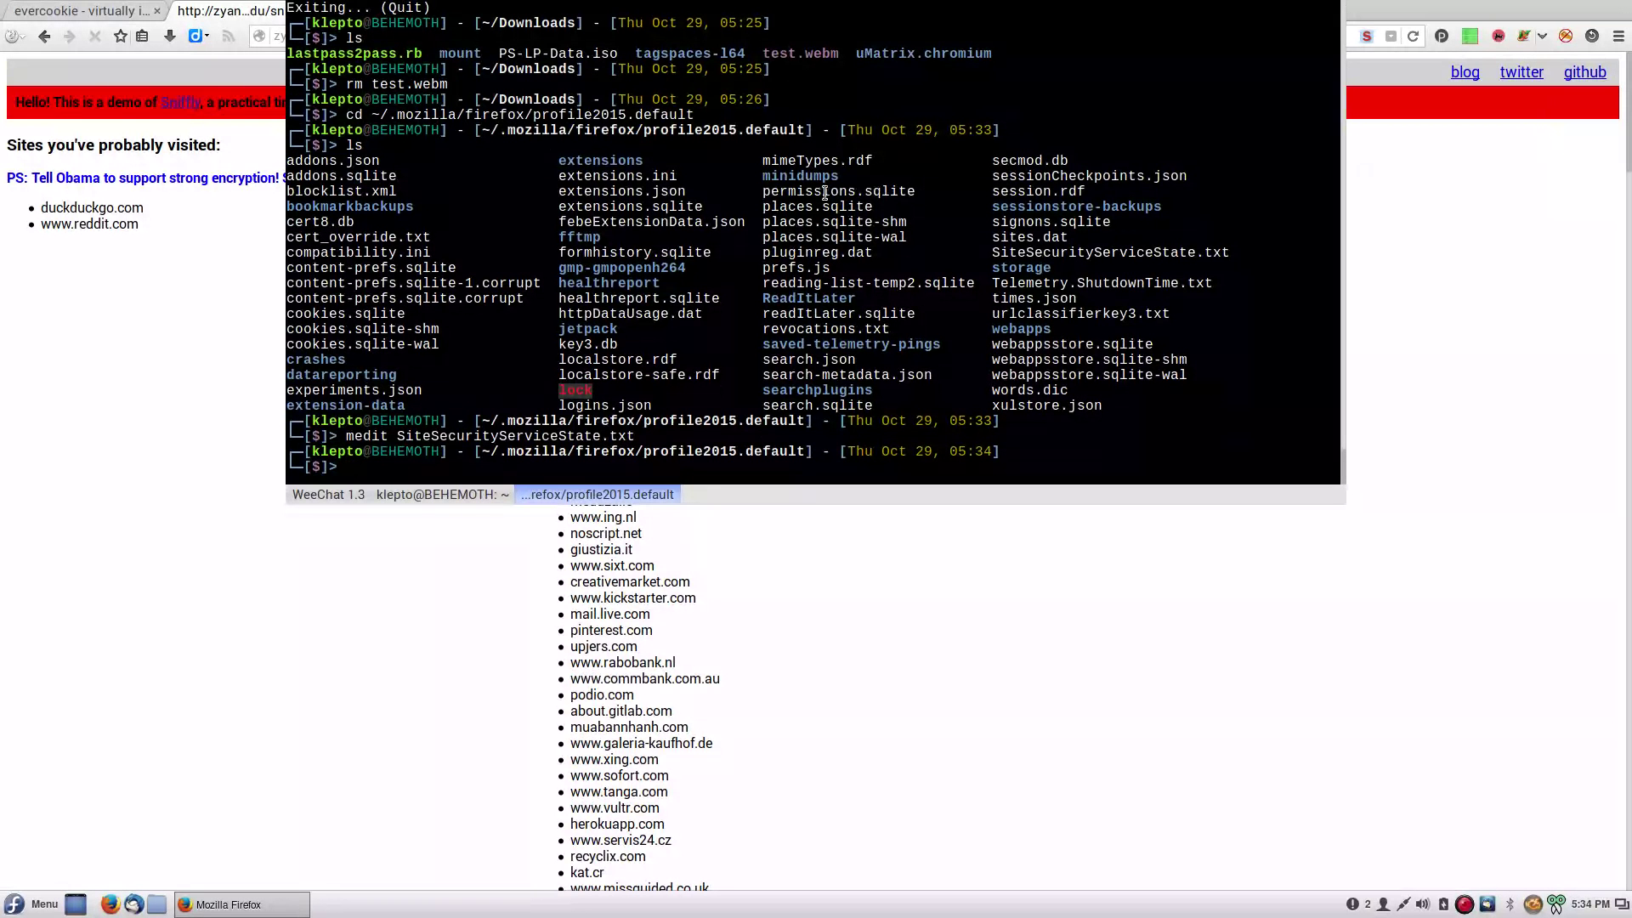
{"action": "left_click", "coordinate": [52, 471]}
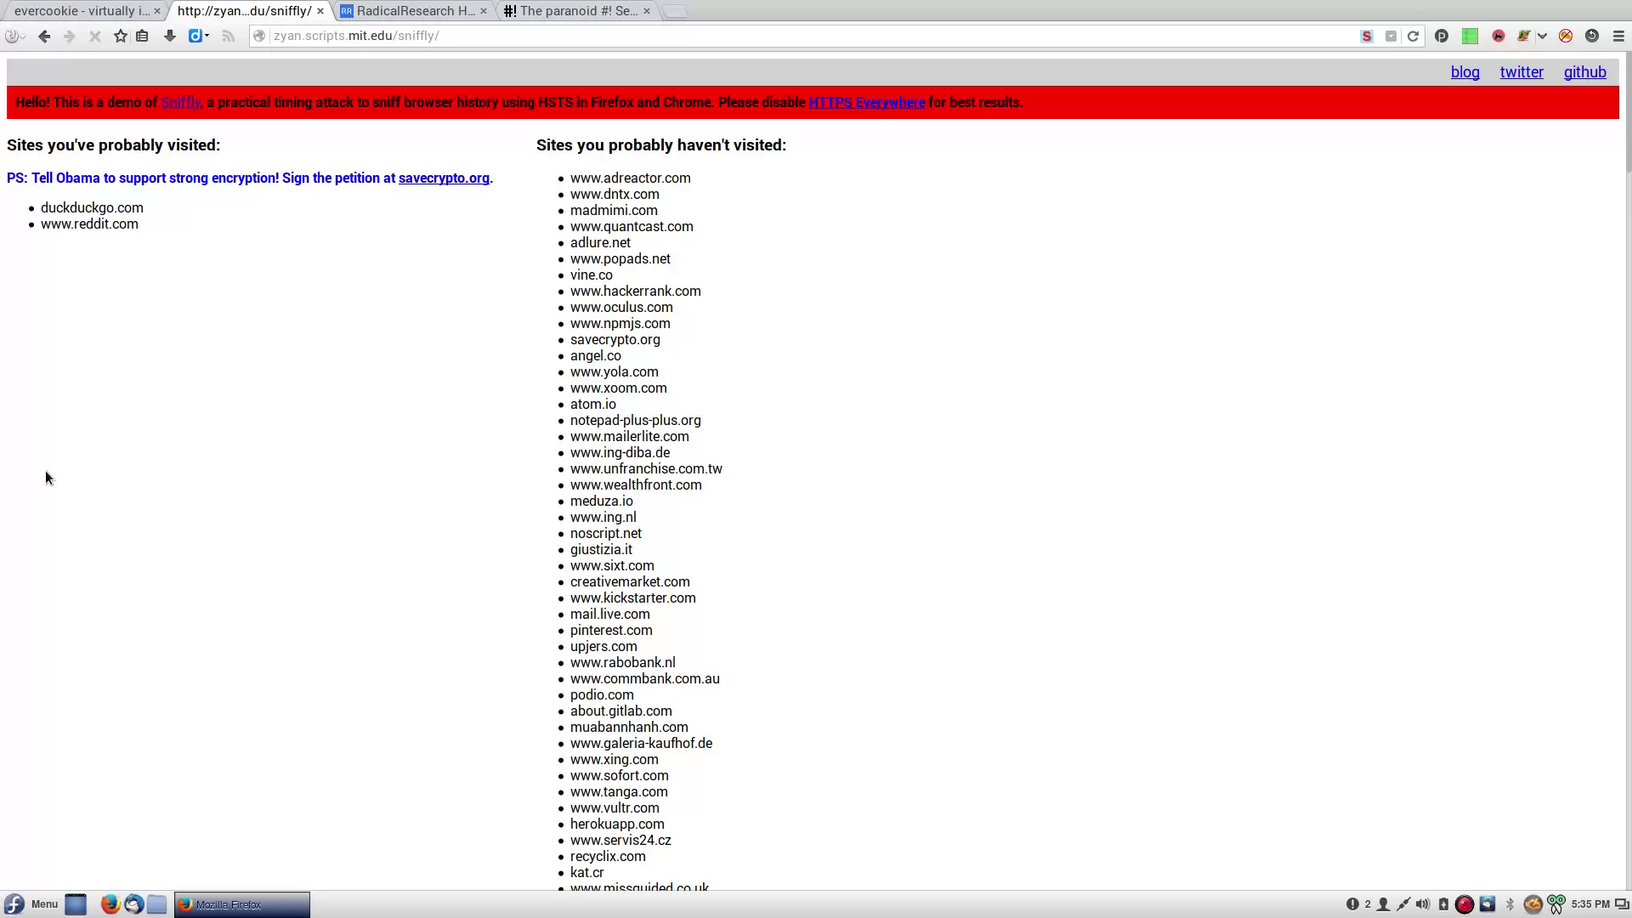
Step: Inspect the uMatrix rules and the Self-Destructing Cookies setting for mit.edu on the Sniffly page
{"action": "left_click", "coordinate": [1466, 37]}
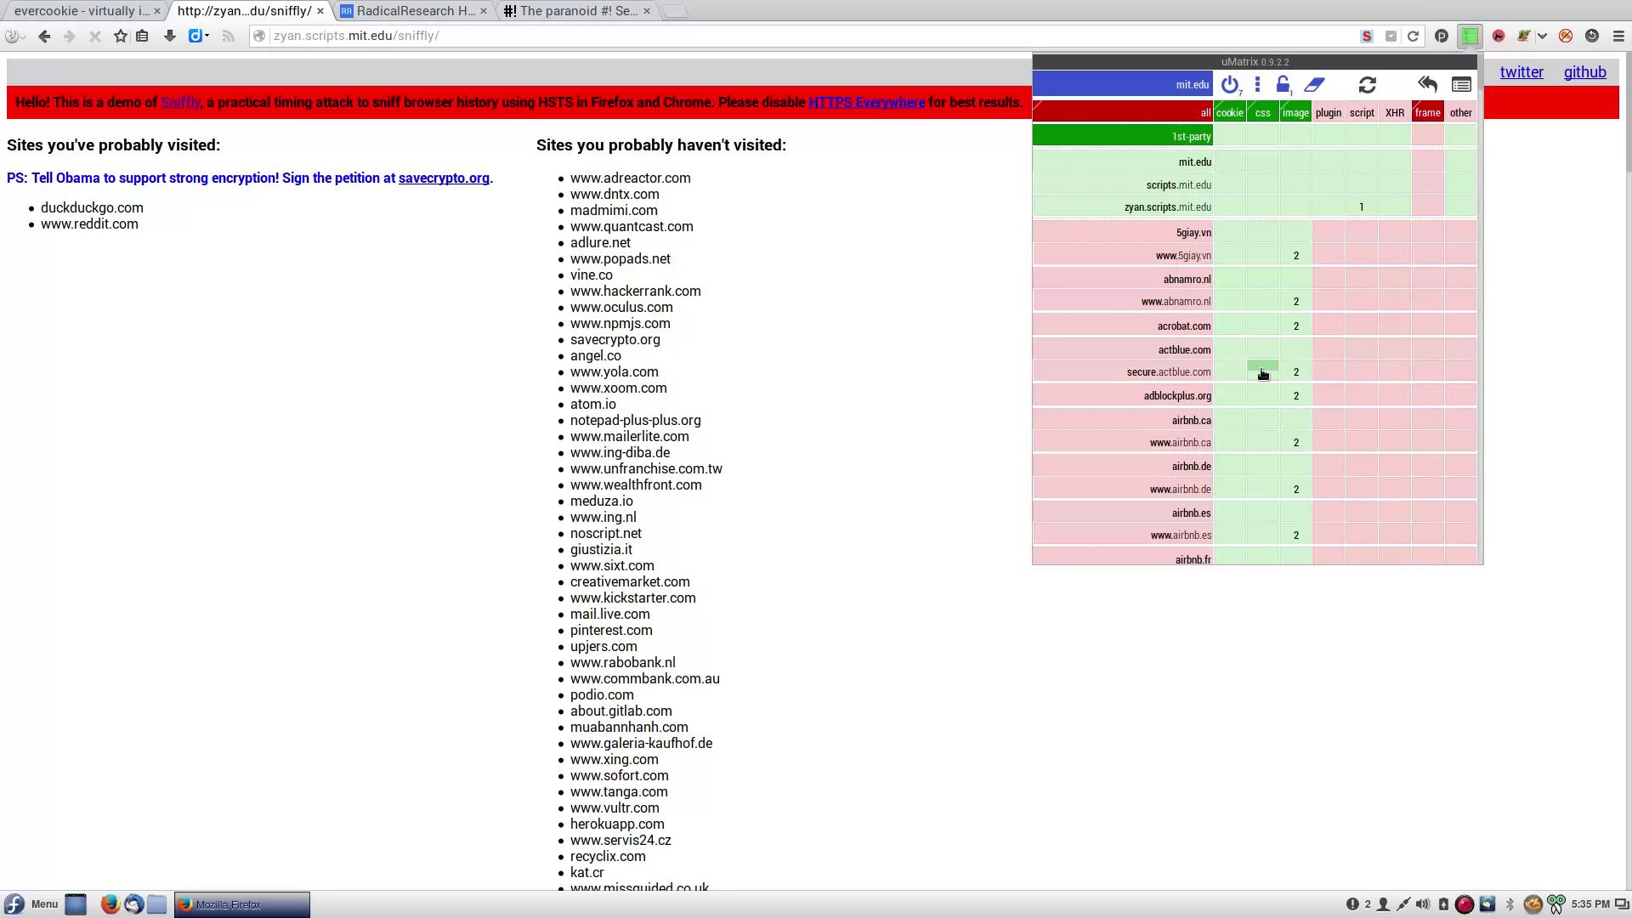
{"action": "left_click", "coordinate": [1569, 318]}
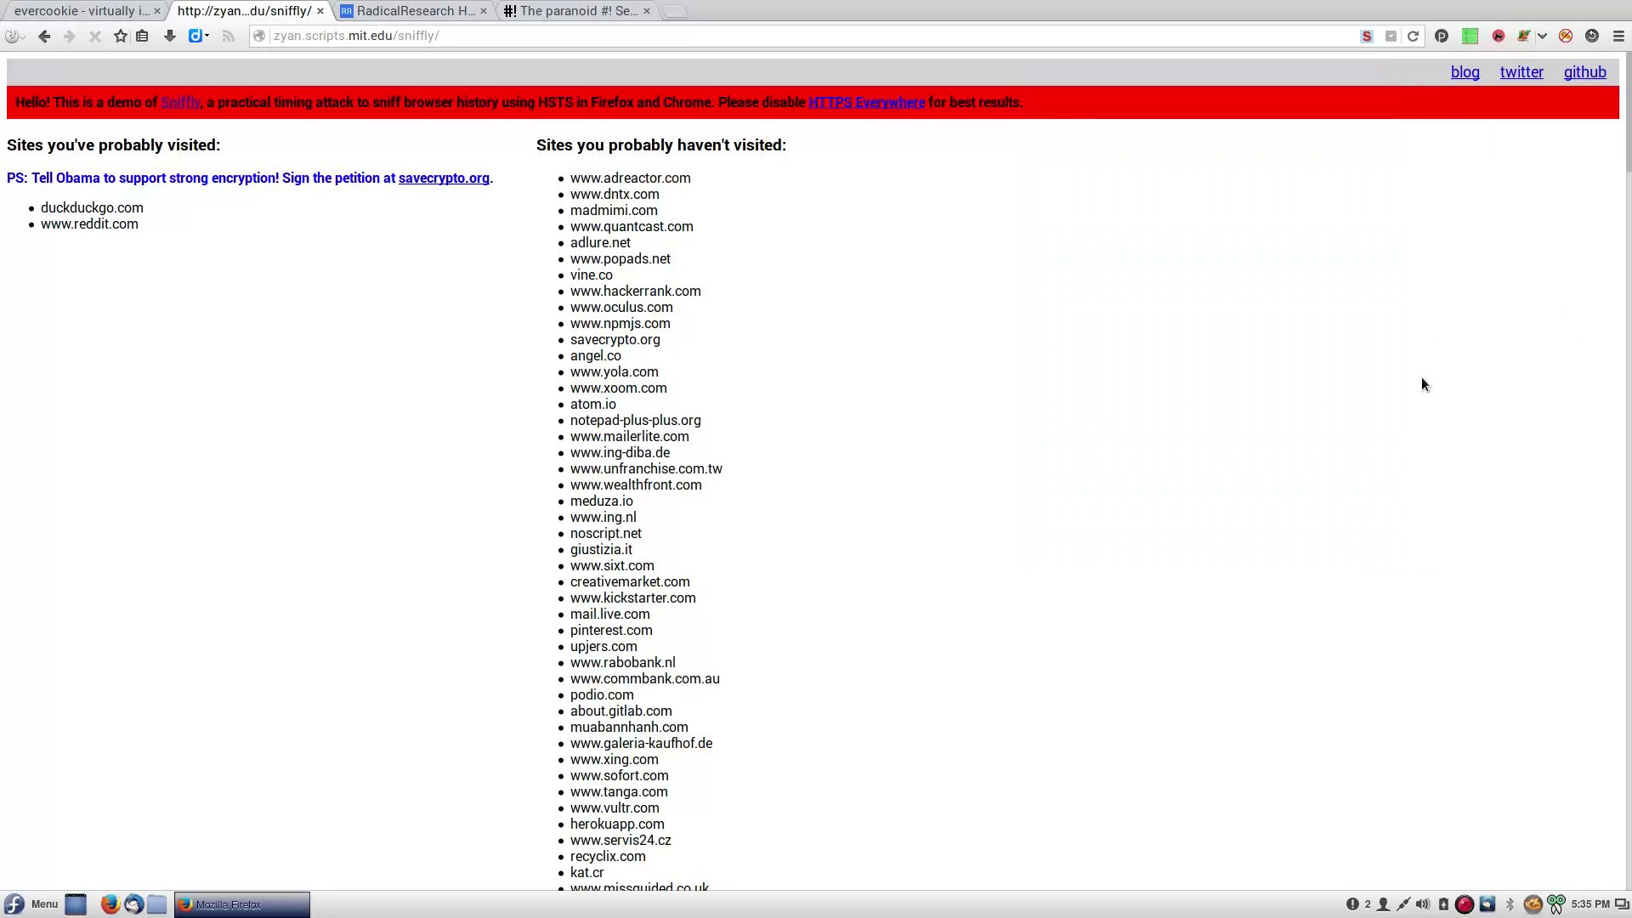
{"action": "left_click", "coordinate": [1499, 36]}
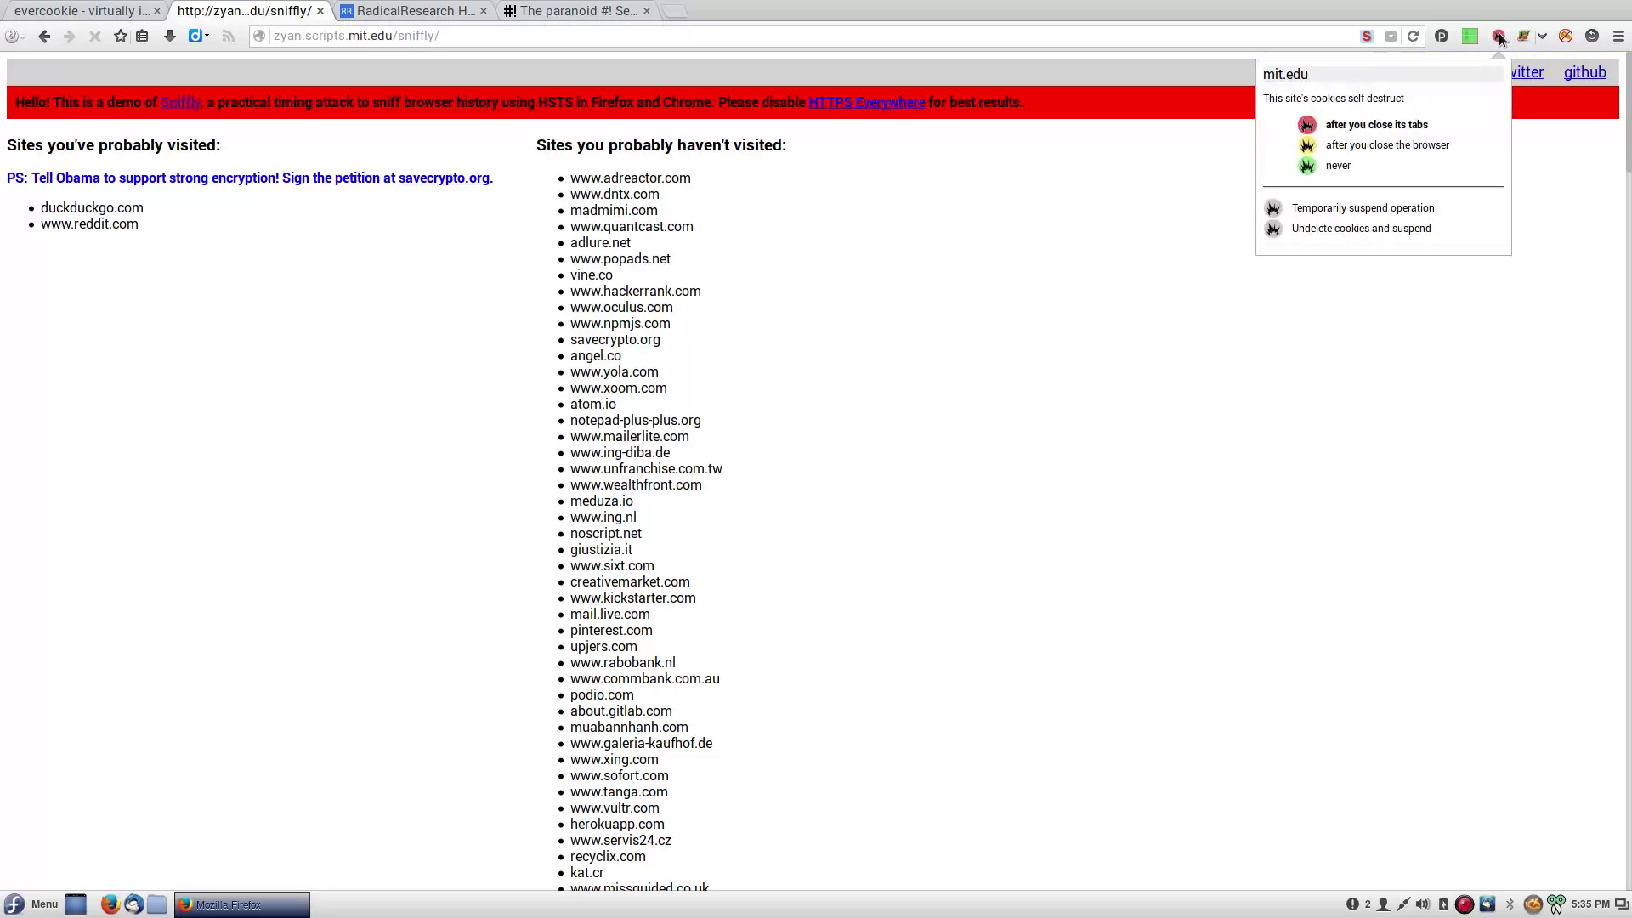
{"action": "left_click", "coordinate": [1500, 39]}
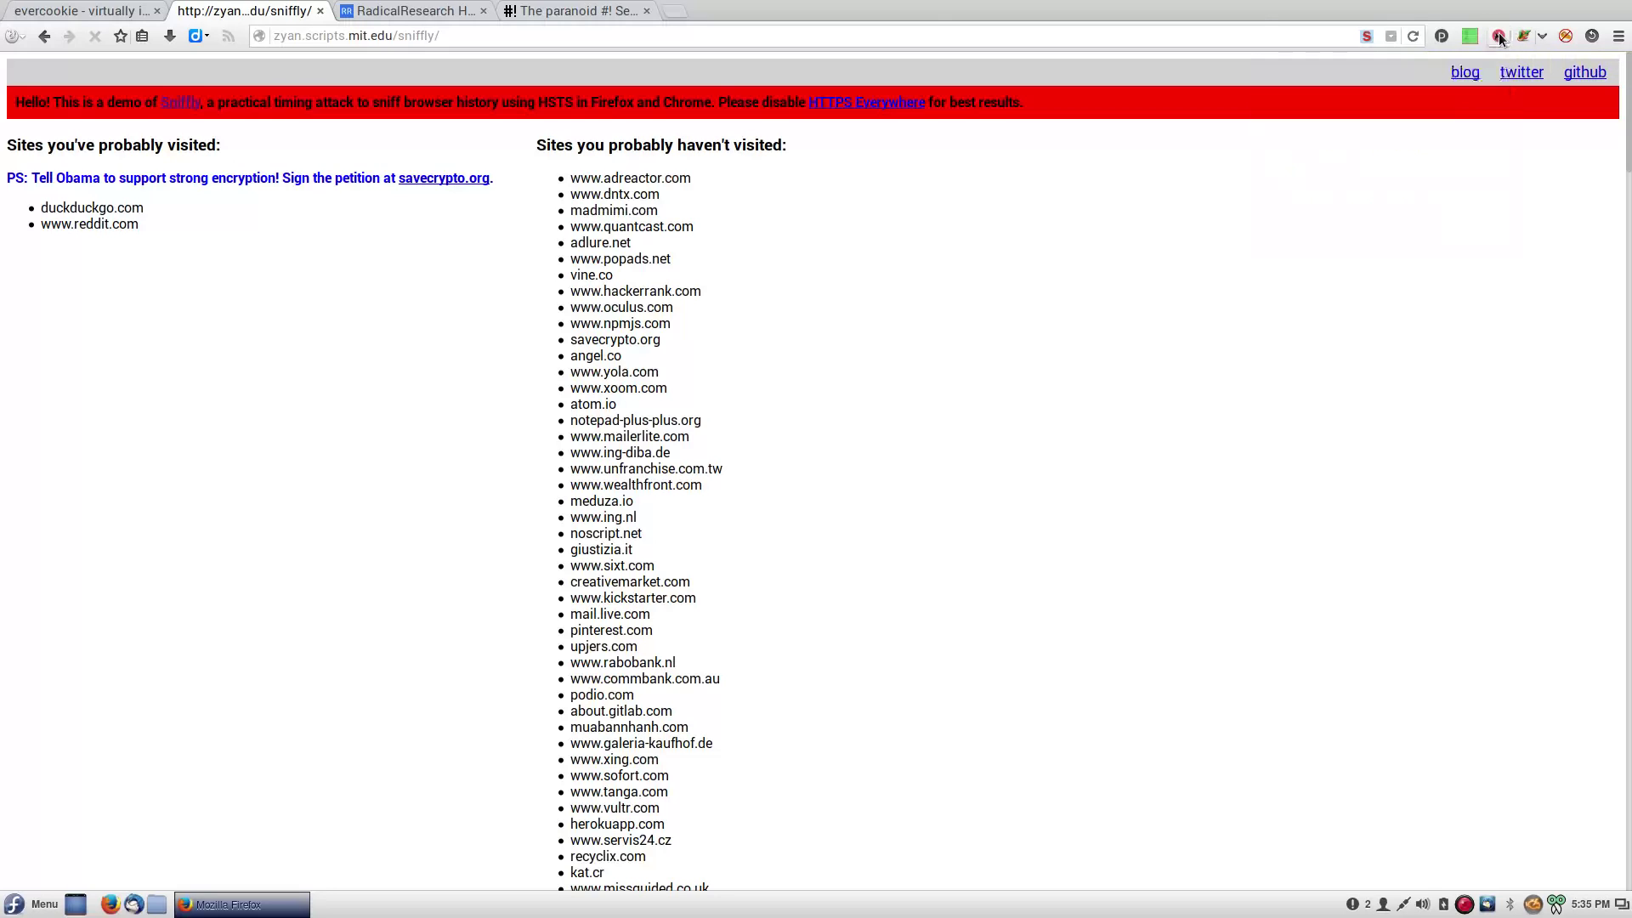
Step: Open the preferences of the Self-Destructing Cookies extension in the add-ons manager and examine its cookie, LocalStorage and cache options
{"action": "left_click", "coordinate": [14, 35]}
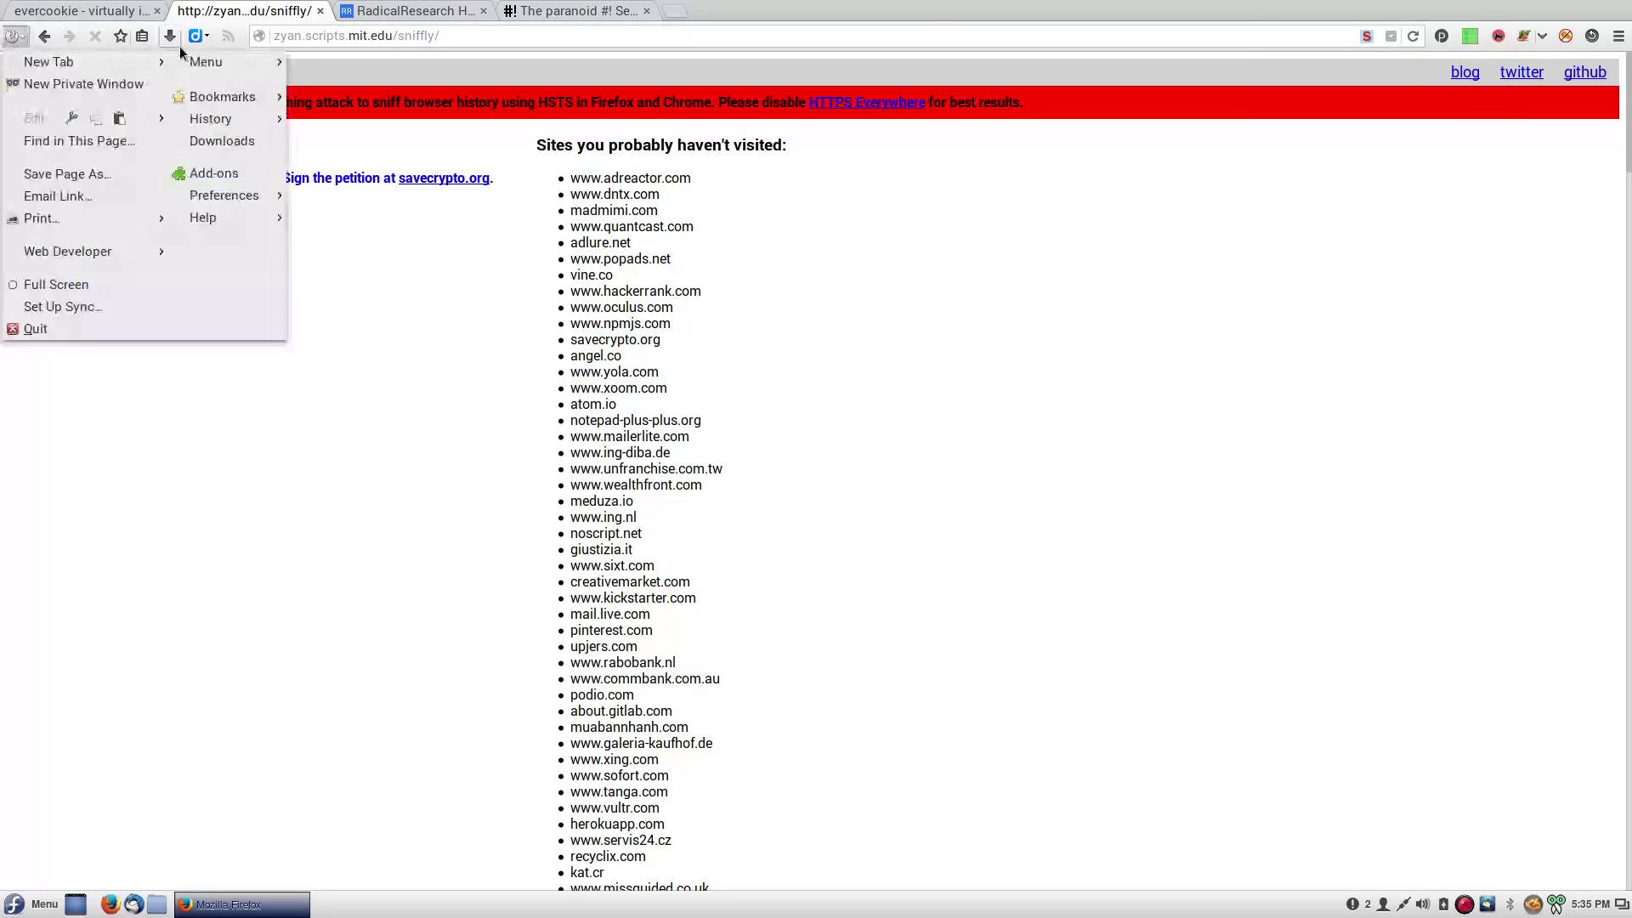
{"action": "left_click", "coordinate": [214, 174]}
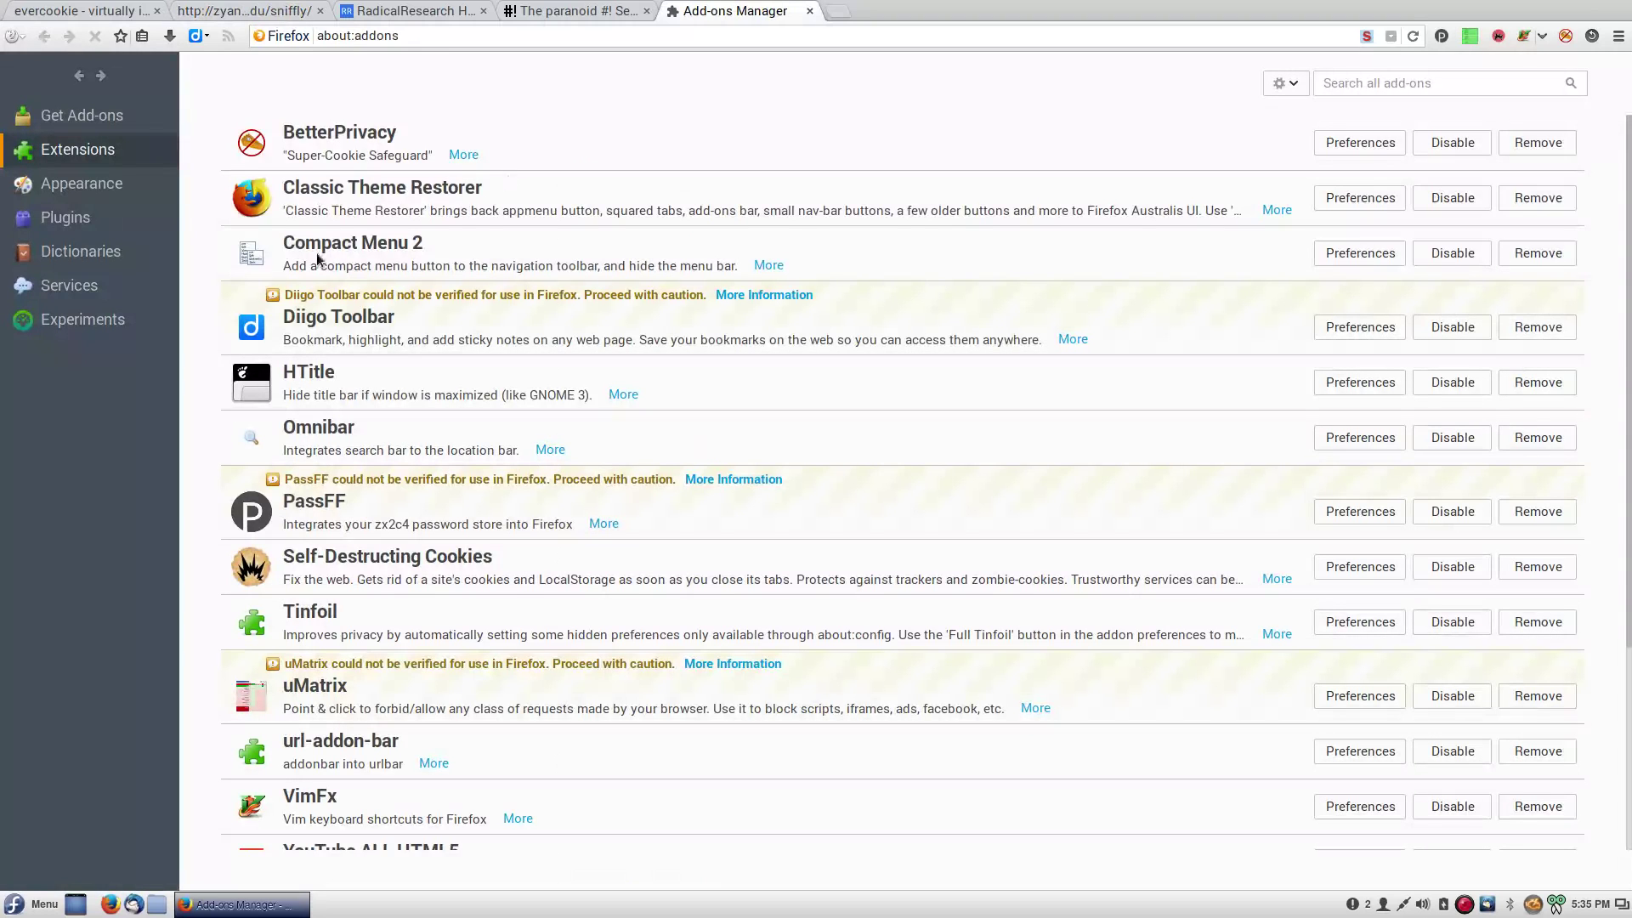
{"action": "scroll", "coordinate": [383, 392], "scroll_direction": "down", "scroll_amount": 3}
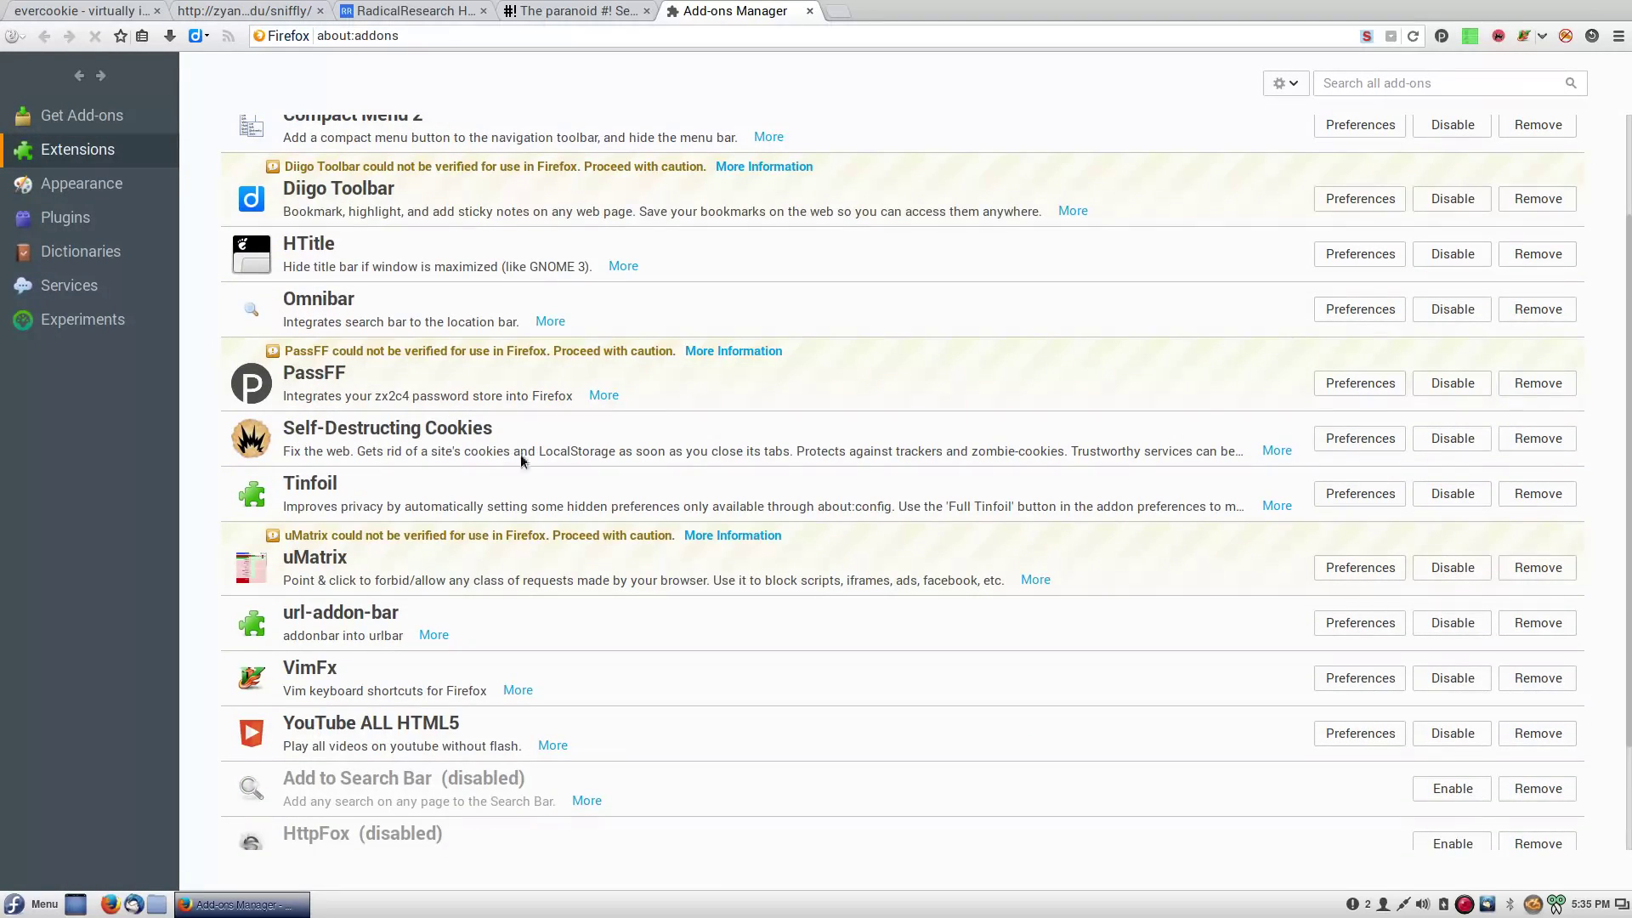
{"action": "left_click", "coordinate": [1358, 437]}
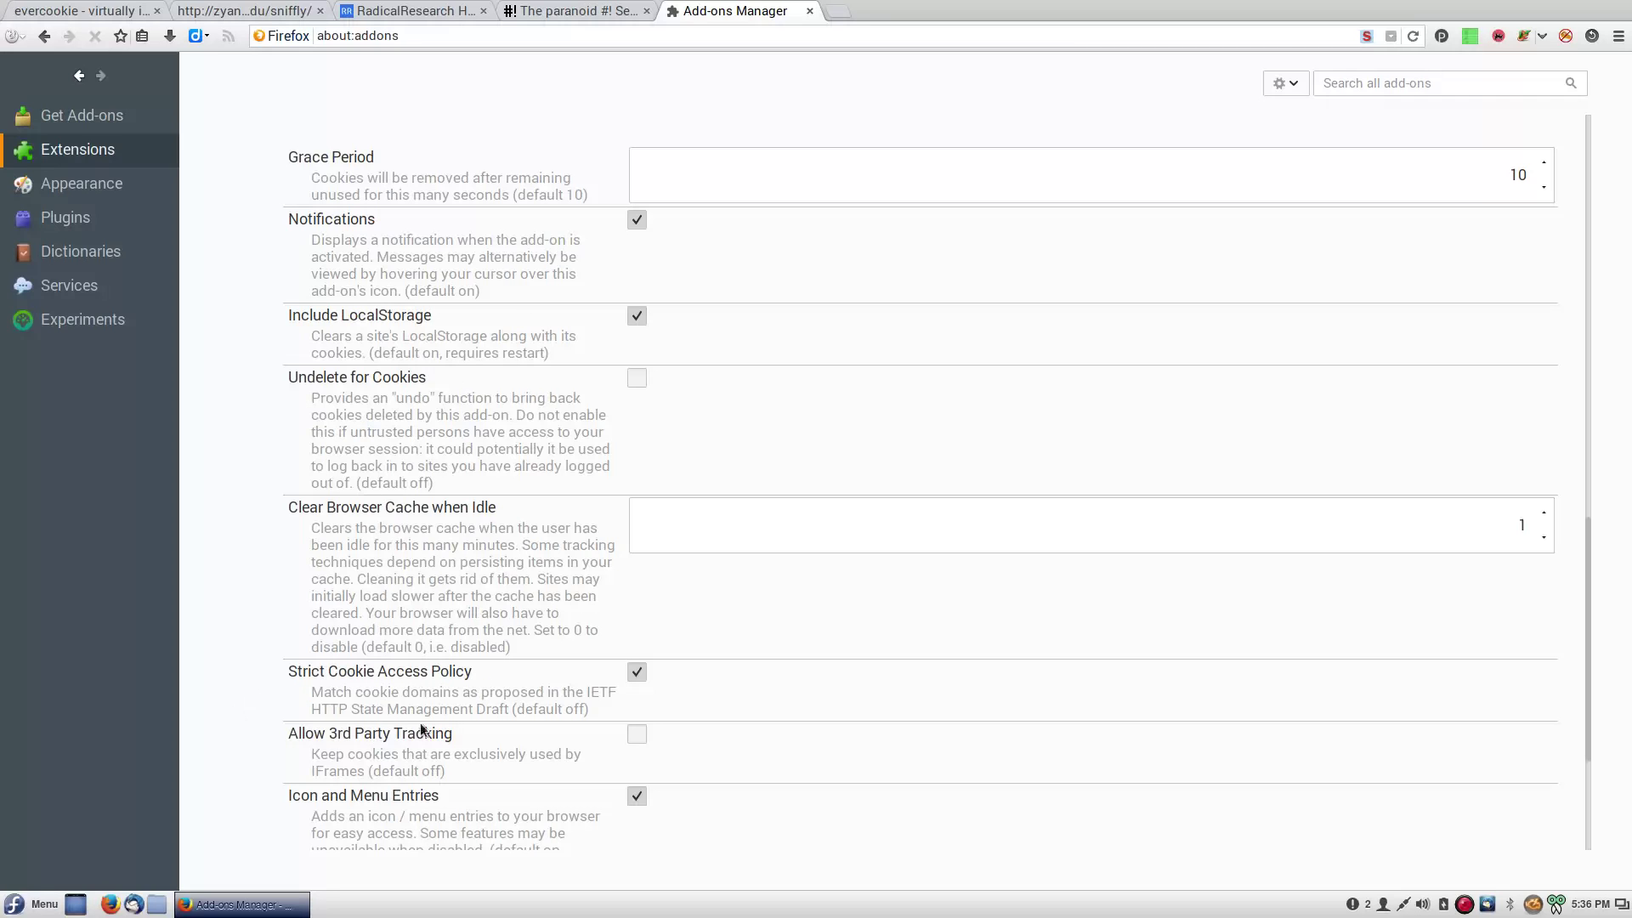
{"action": "scroll", "coordinate": [809, 638], "scroll_direction": "down", "scroll_amount": 3}
{"action": "scroll", "coordinate": [808, 638], "scroll_direction": "down", "scroll_amount": 3}
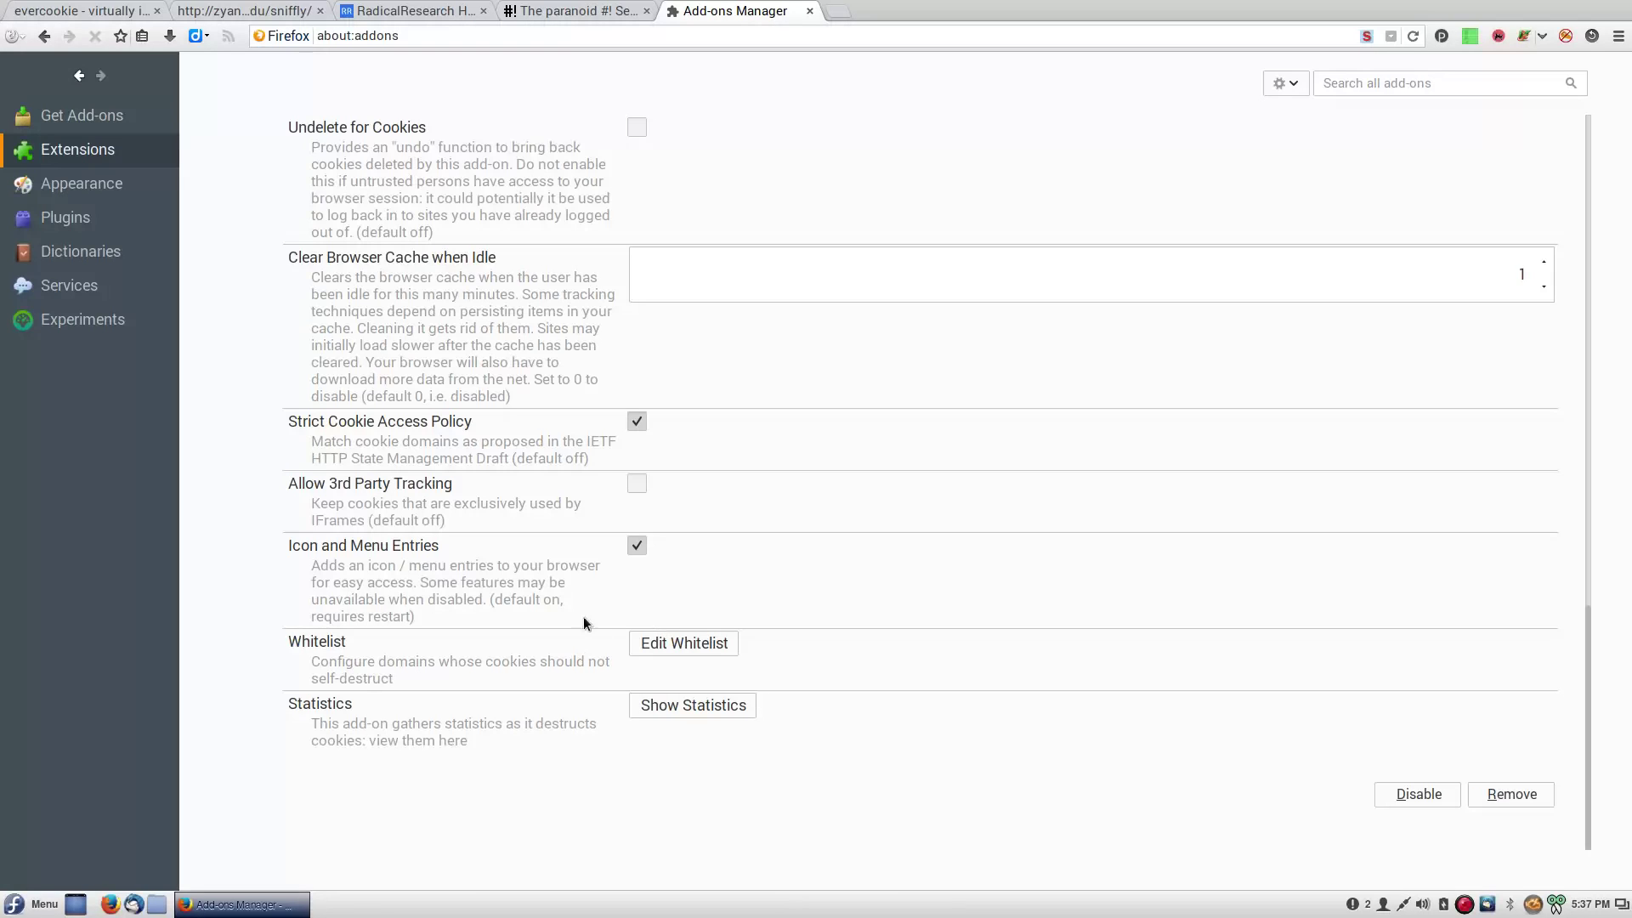
{"action": "scroll", "coordinate": [243, 399], "scroll_direction": "up", "scroll_amount": 4}
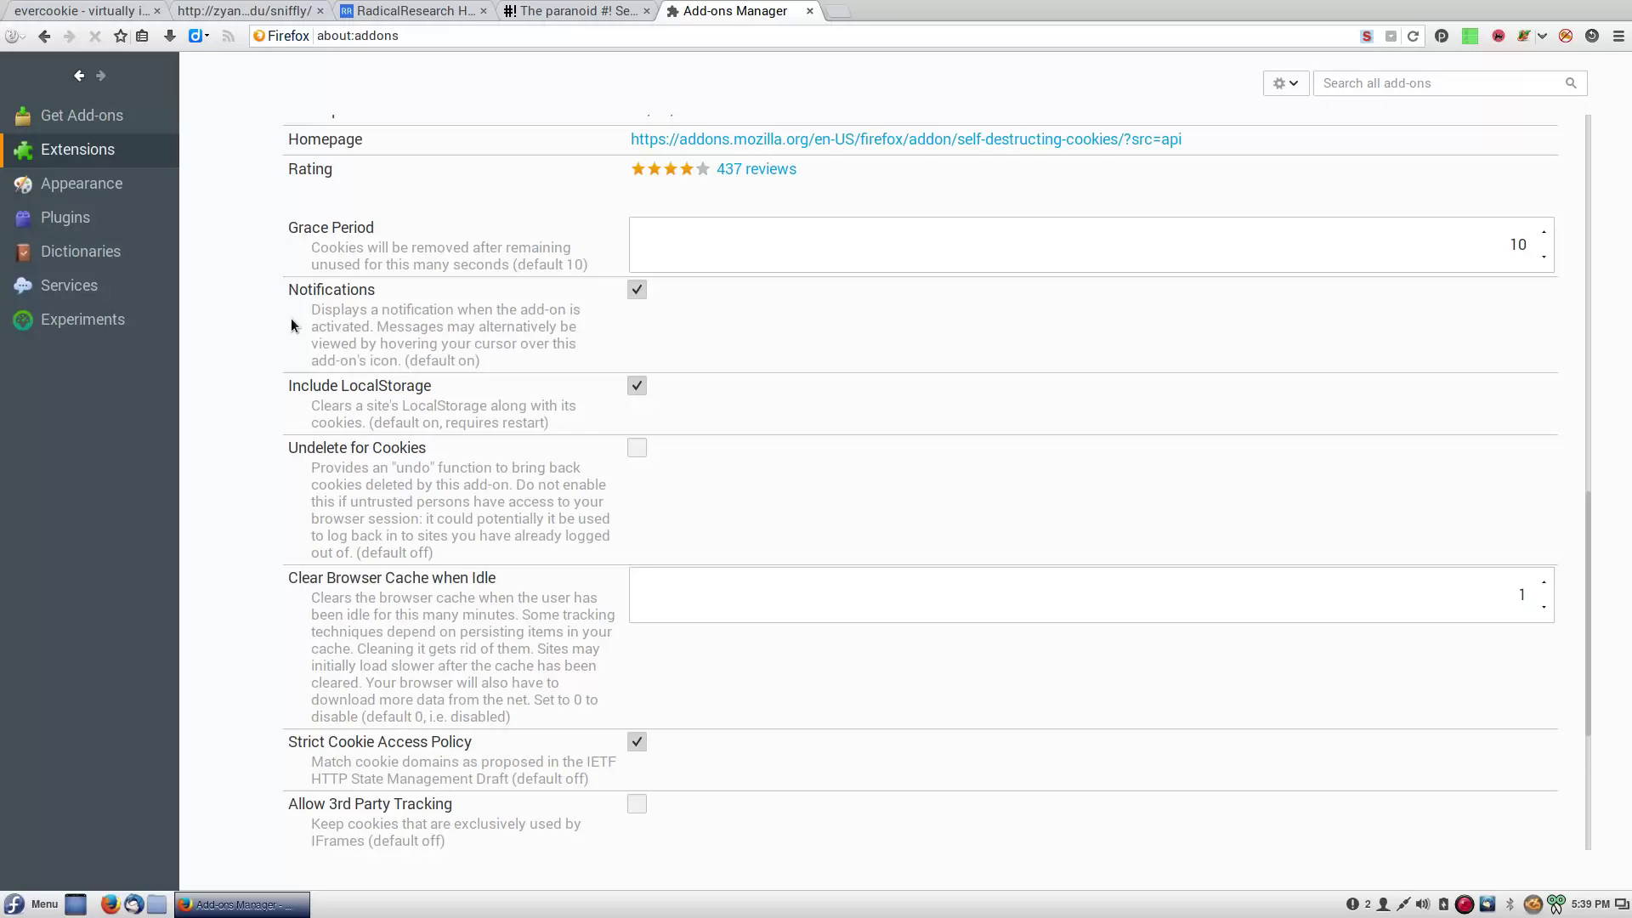
Step: Return to the forum post's about:config list, highlight the browser cache entries, review the remaining tweaks and minimize Firefox
{"action": "left_click", "coordinate": [569, 10]}
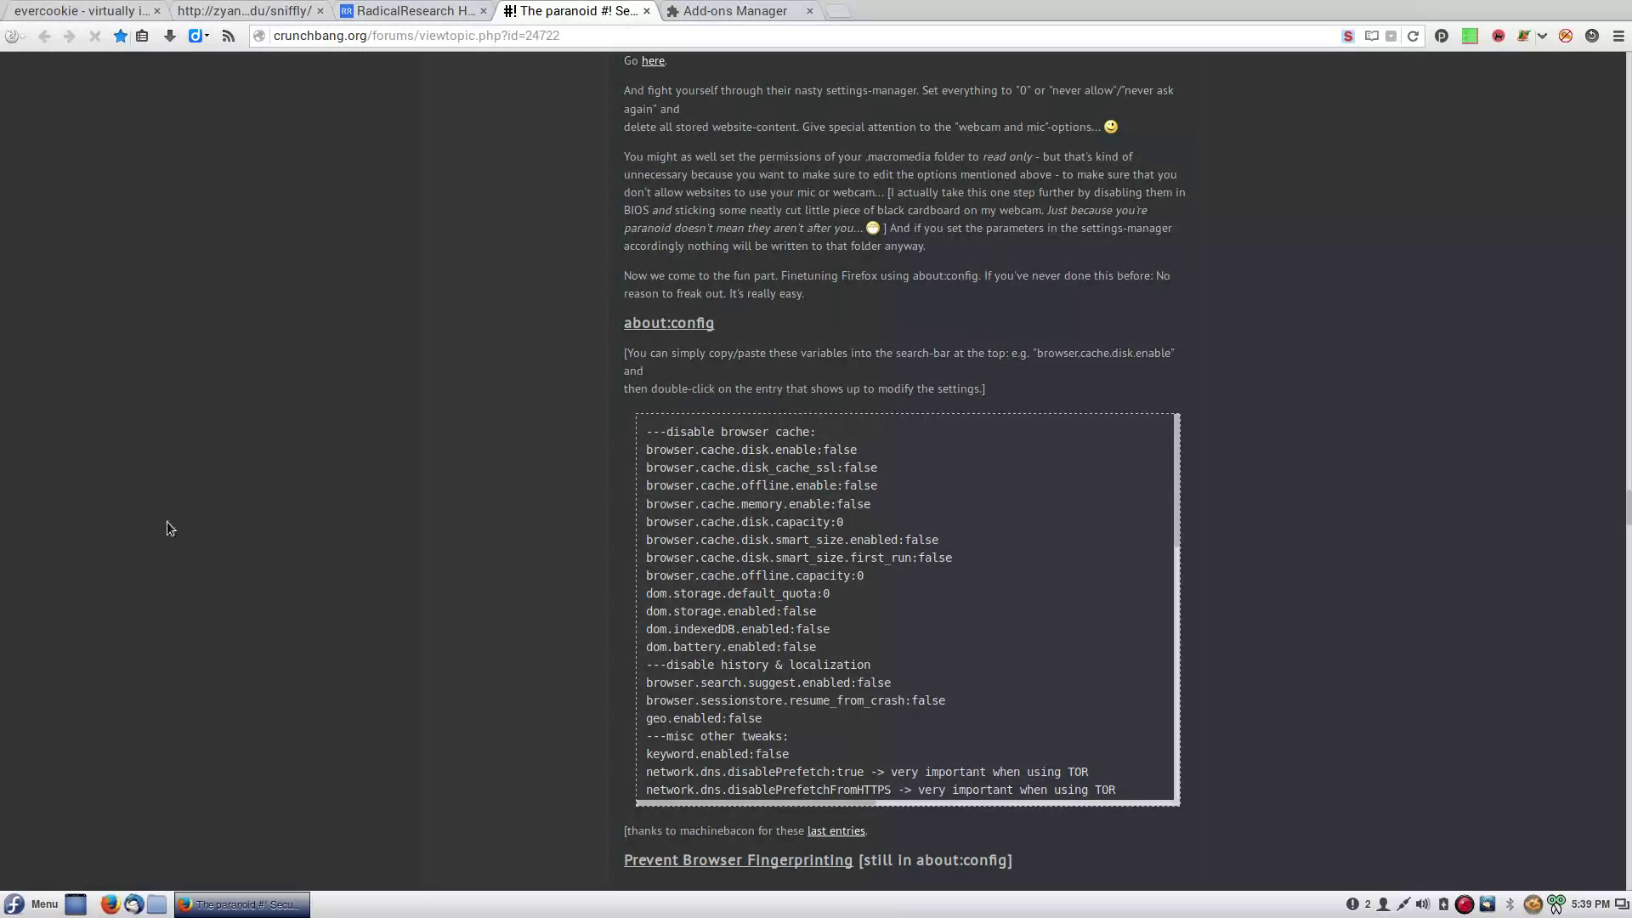
{"action": "scroll", "coordinate": [889, 437], "scroll_direction": "down", "scroll_amount": 3}
{"action": "scroll", "coordinate": [886, 456], "scroll_direction": "up", "scroll_amount": 1}
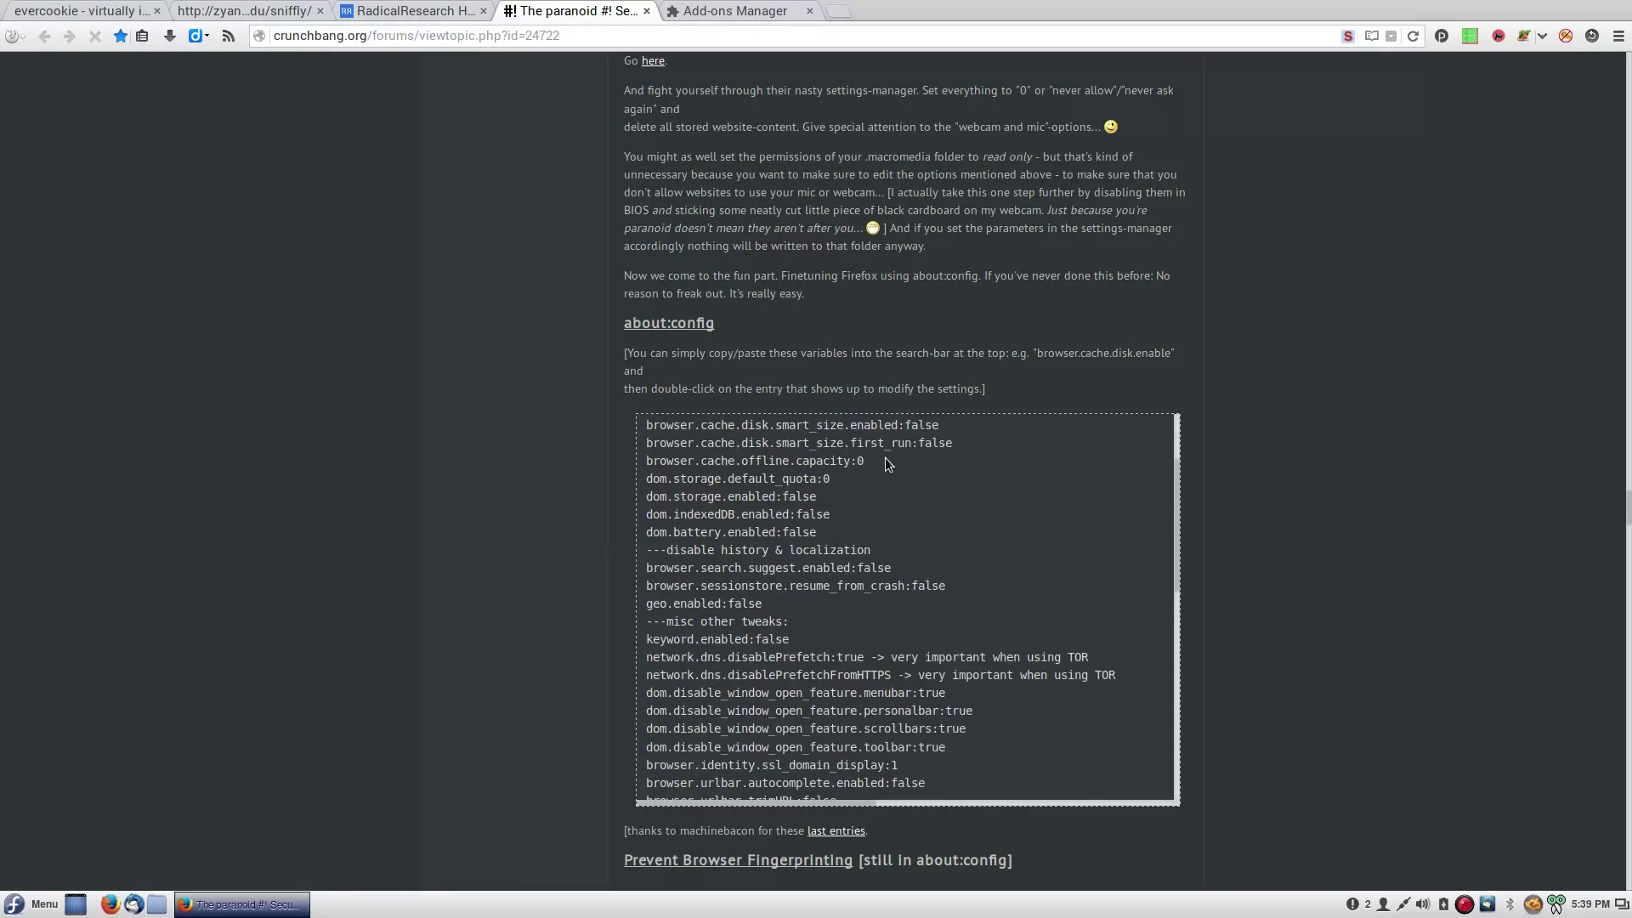
{"action": "scroll", "coordinate": [885, 457], "scroll_direction": "up", "scroll_amount": 3}
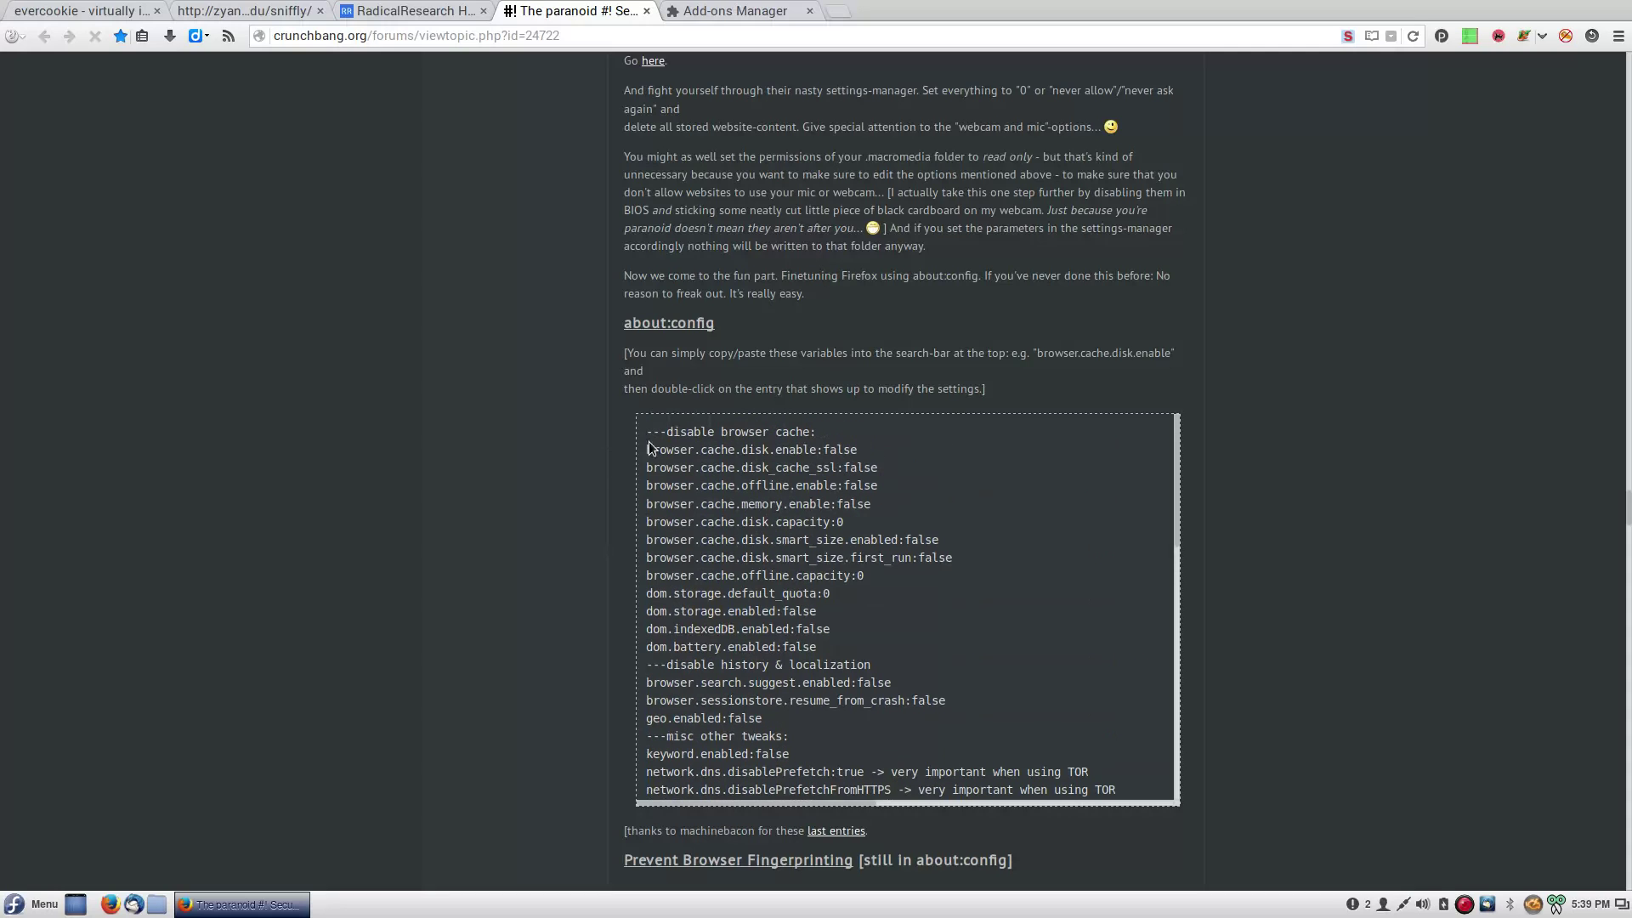
{"action": "left_click_drag", "start_coordinate": [647, 449], "coordinate": [916, 649]}
{"action": "scroll", "coordinate": [995, 565], "scroll_direction": "down", "scroll_amount": 5}
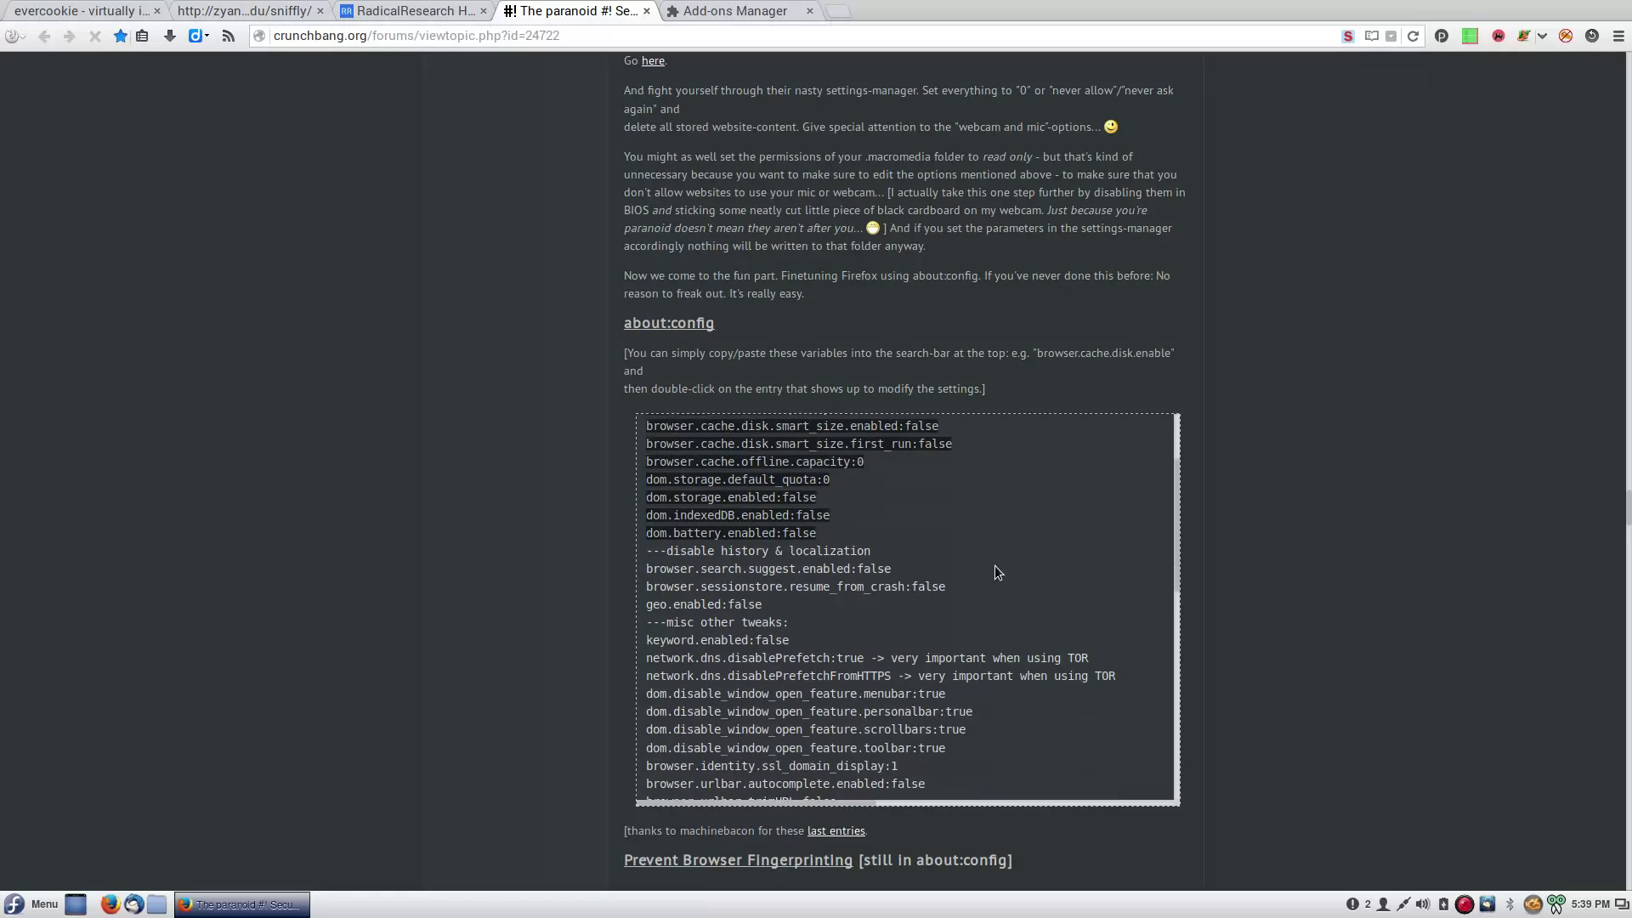
{"action": "scroll", "coordinate": [994, 565], "scroll_direction": "down", "scroll_amount": 5}
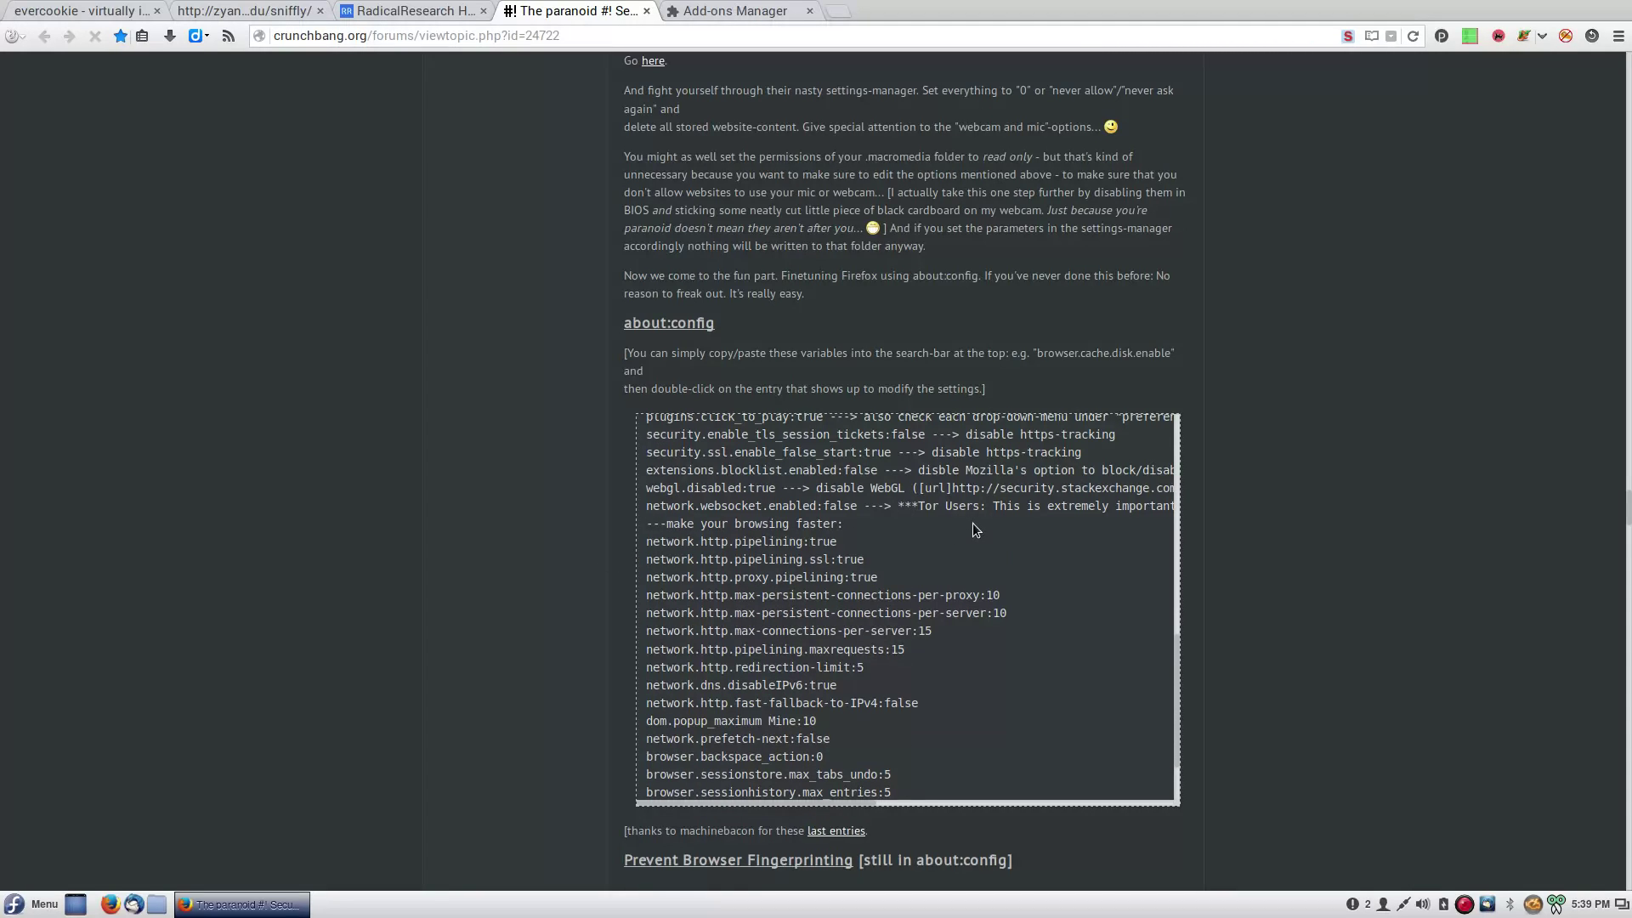
{"action": "scroll", "coordinate": [973, 523], "scroll_direction": "down", "scroll_amount": 2}
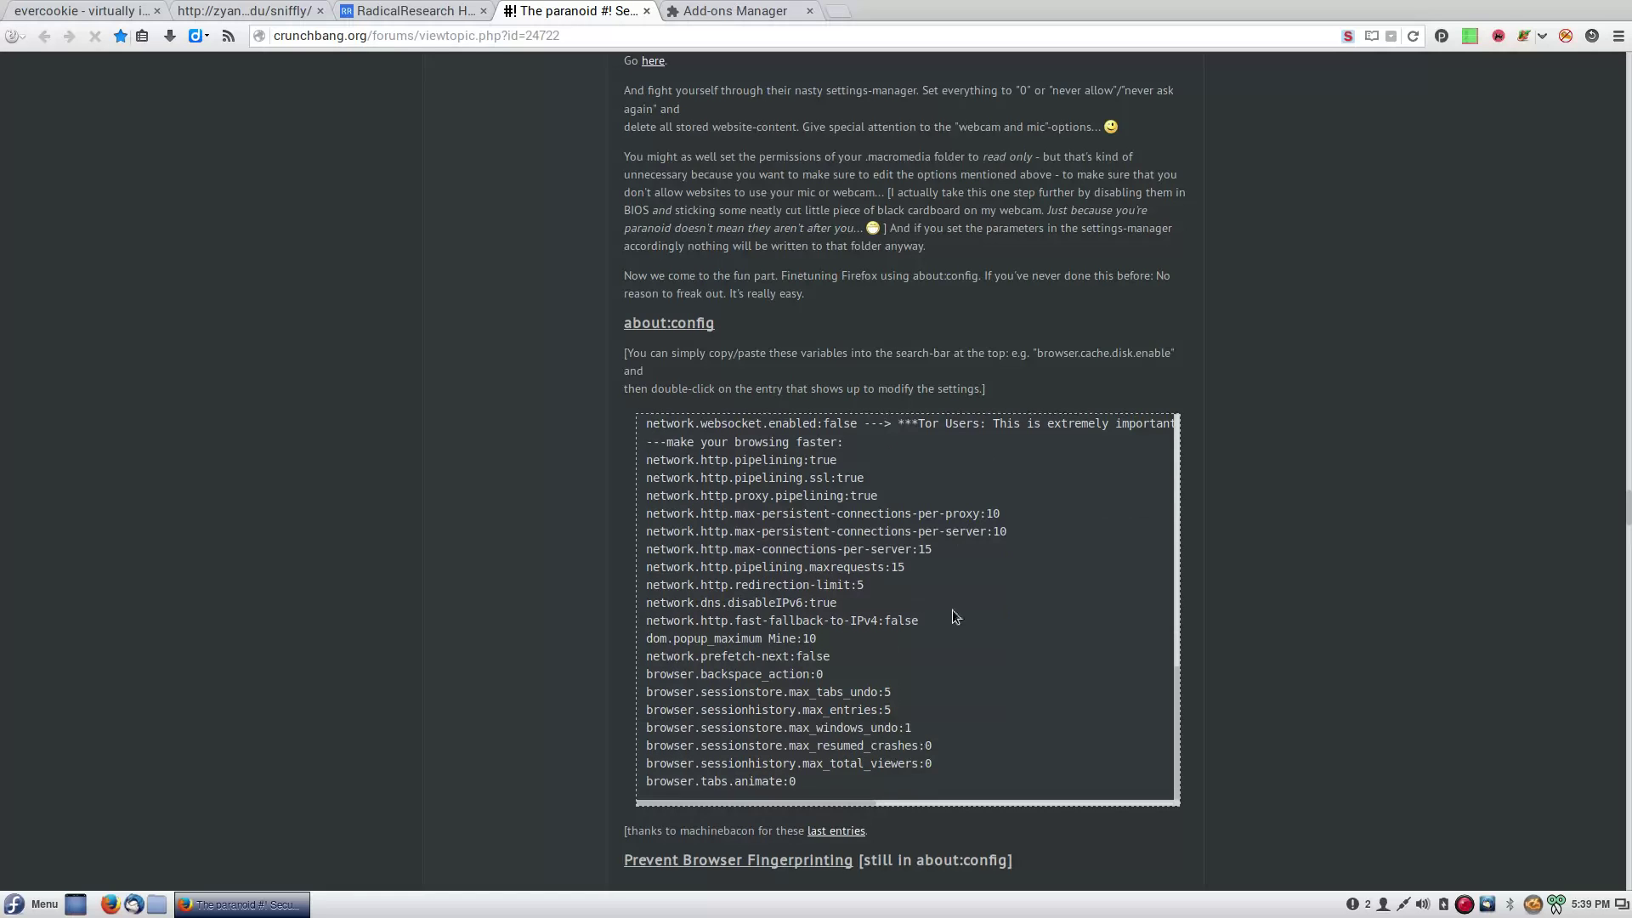
{"action": "scroll", "coordinate": [952, 610], "scroll_direction": "up", "scroll_amount": 10}
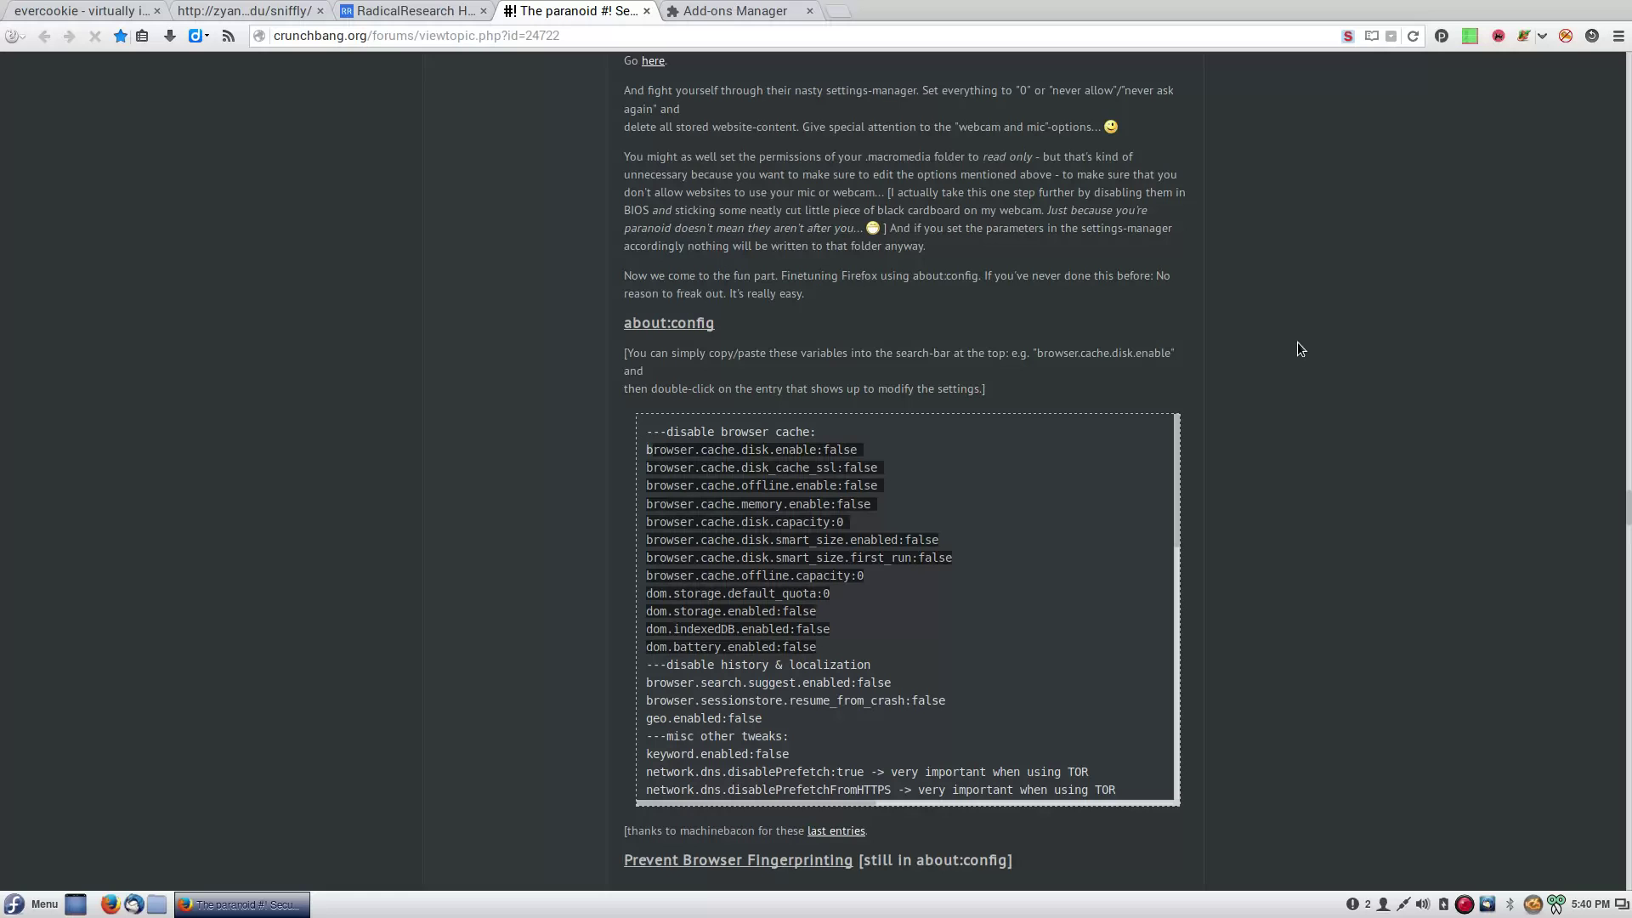
{"action": "left_click", "coordinate": [242, 904]}
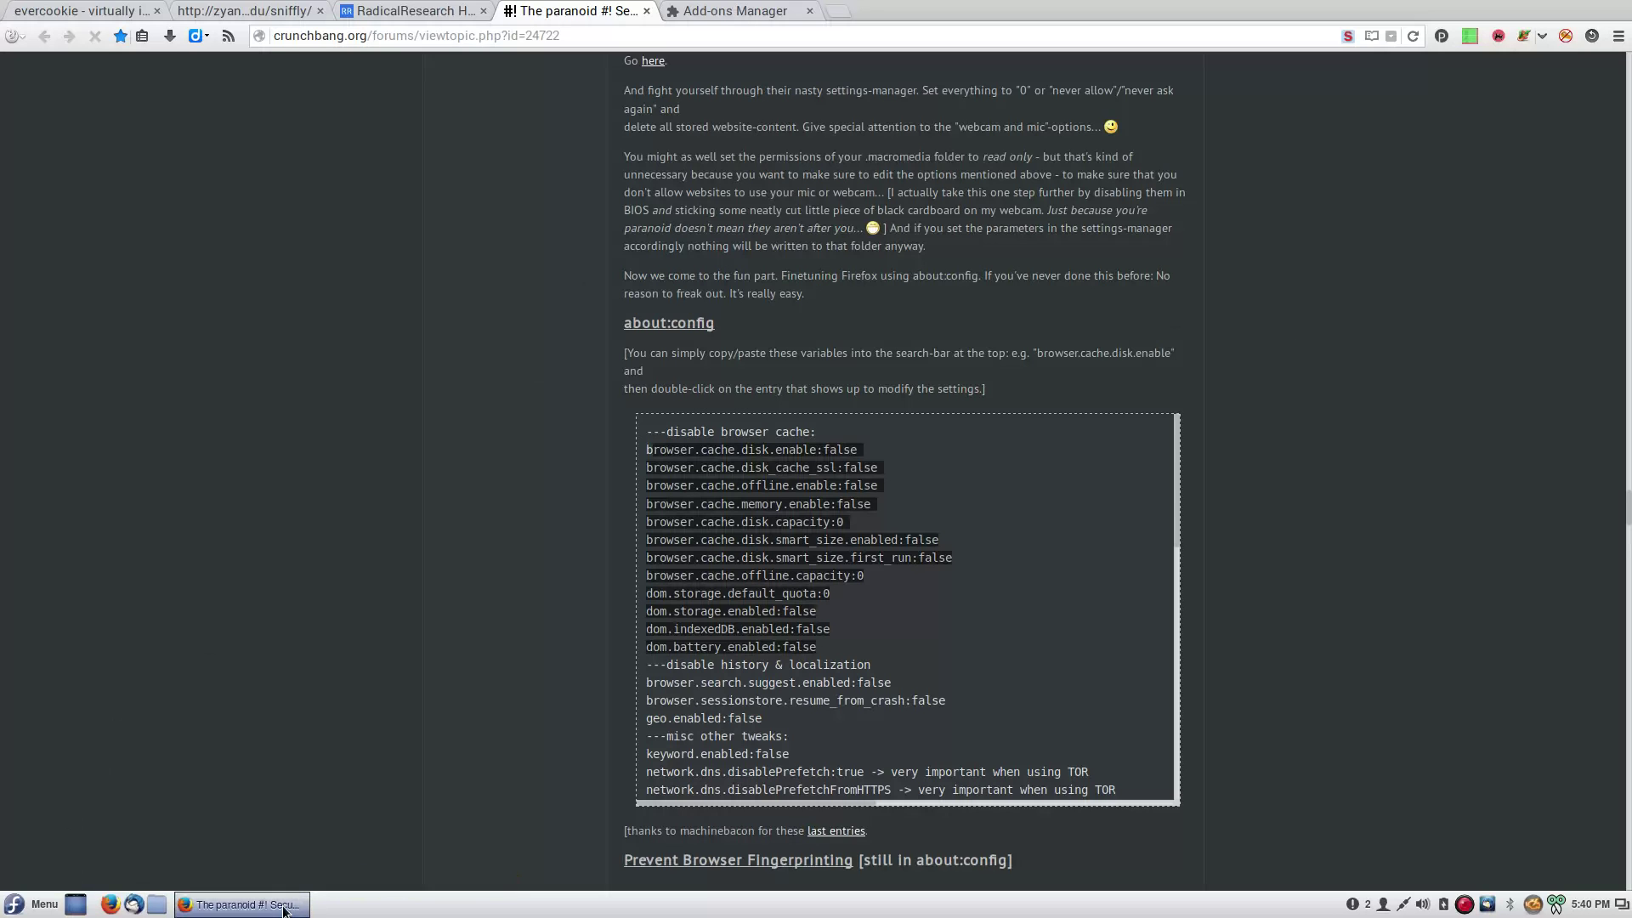
{"action": "key", "text": "F12"}
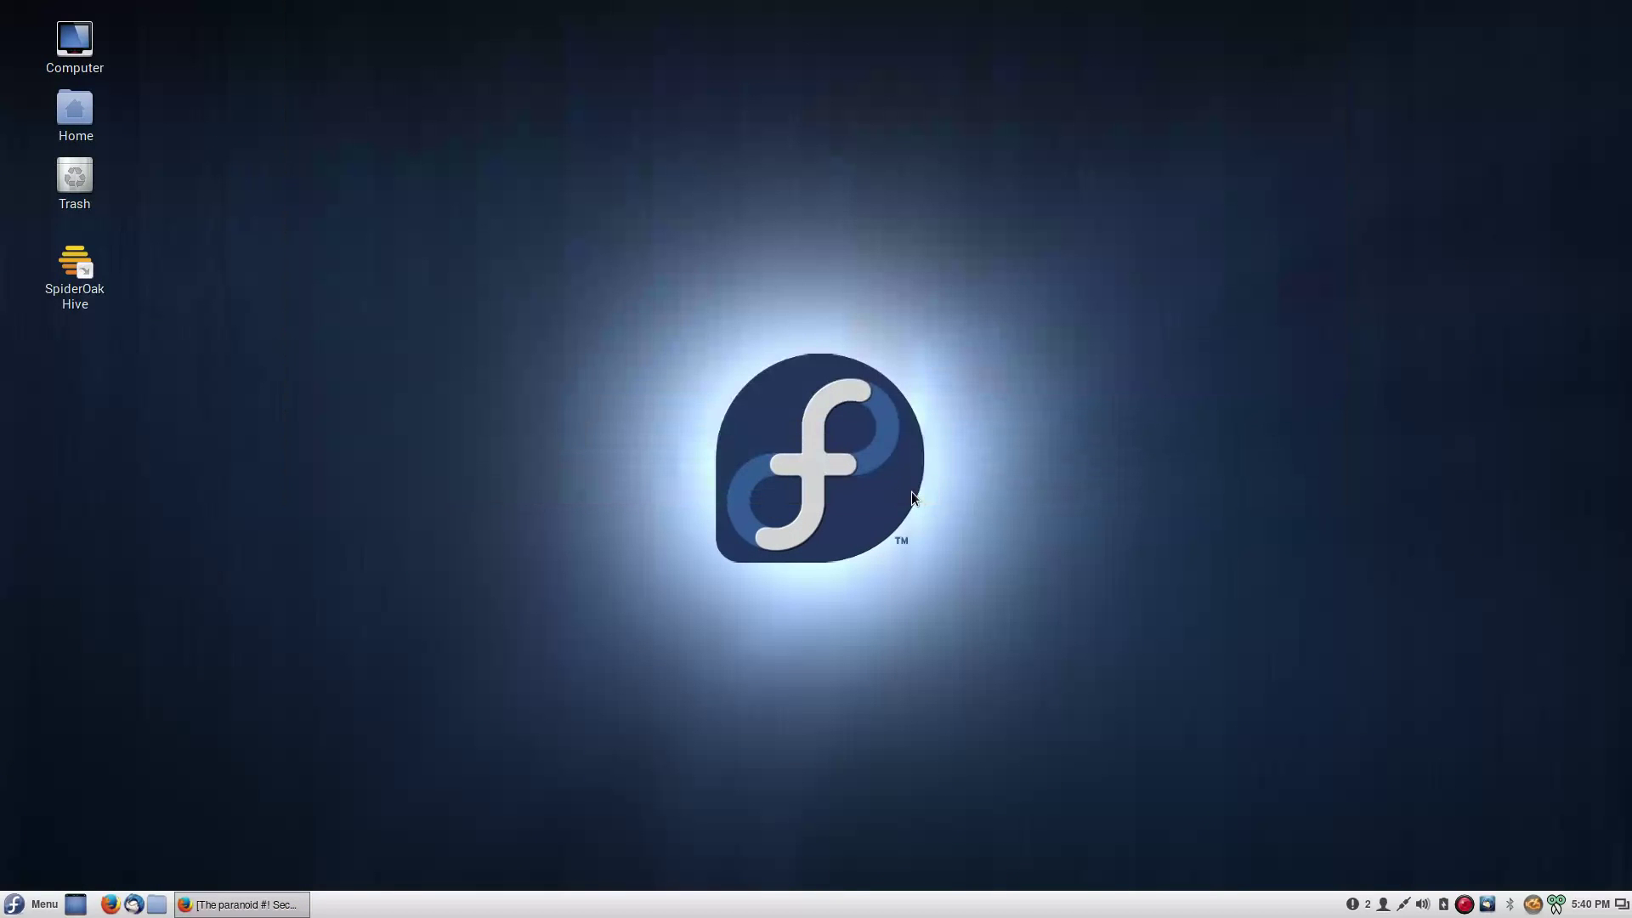